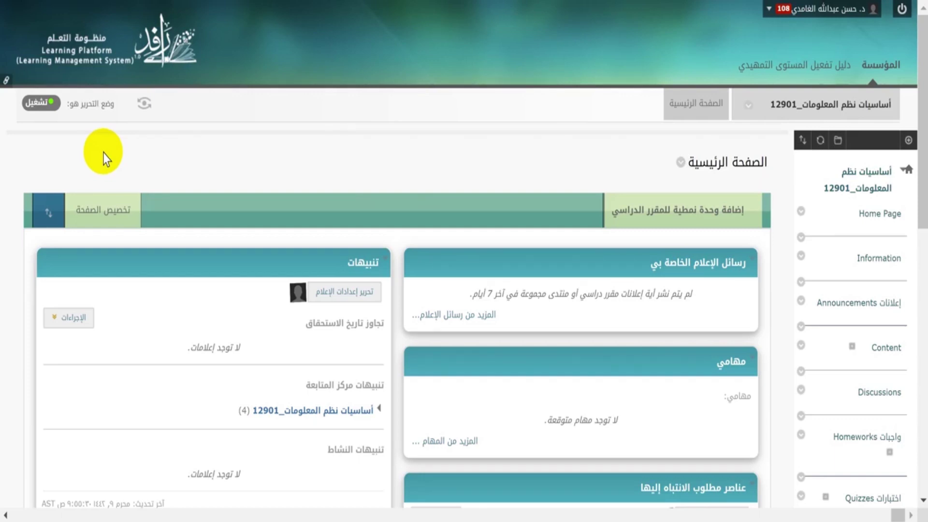
Open the course properties, set the language pack to English with its enforcement kept on, and submit the change.
{"action": "left_click_drag", "start_coordinate": [922, 36], "coordinate": [912, 307]}
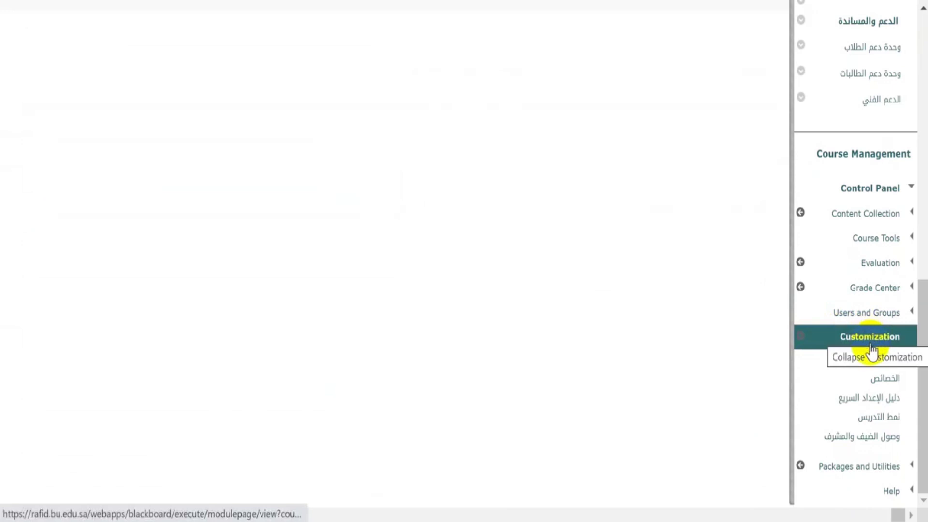
{"action": "left_click", "coordinate": [880, 389]}
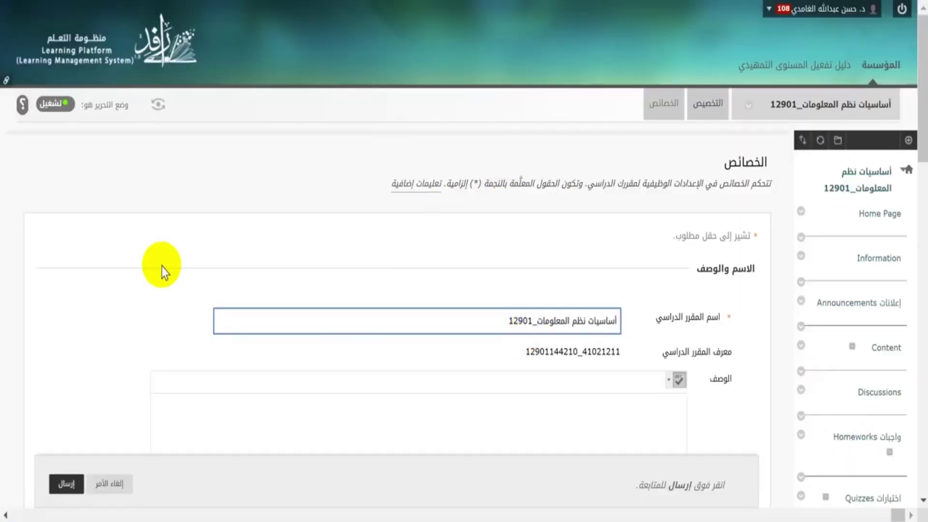
{"action": "scroll", "coordinate": [108, 274], "scroll_direction": "down", "scroll_amount": 10}
{"action": "scroll", "coordinate": [110, 278], "scroll_direction": "down", "scroll_amount": 10}
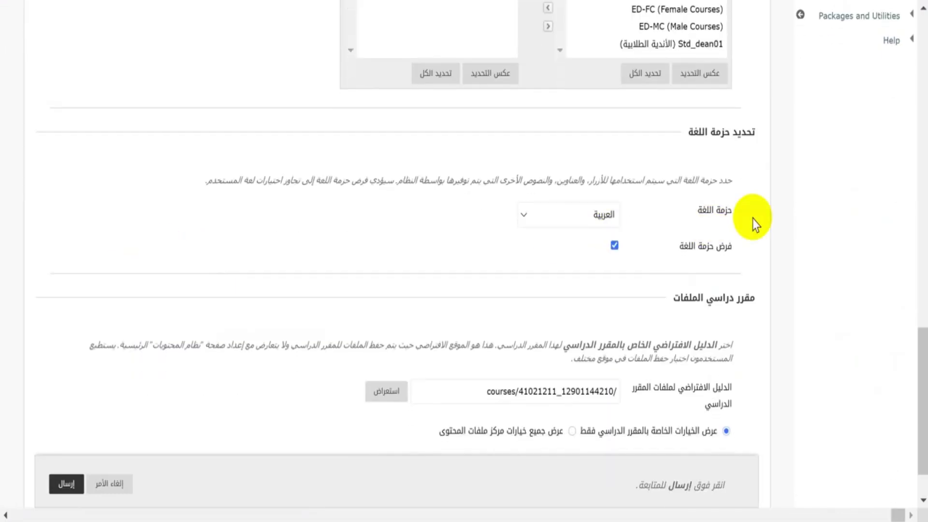
{"action": "left_click", "coordinate": [532, 219]}
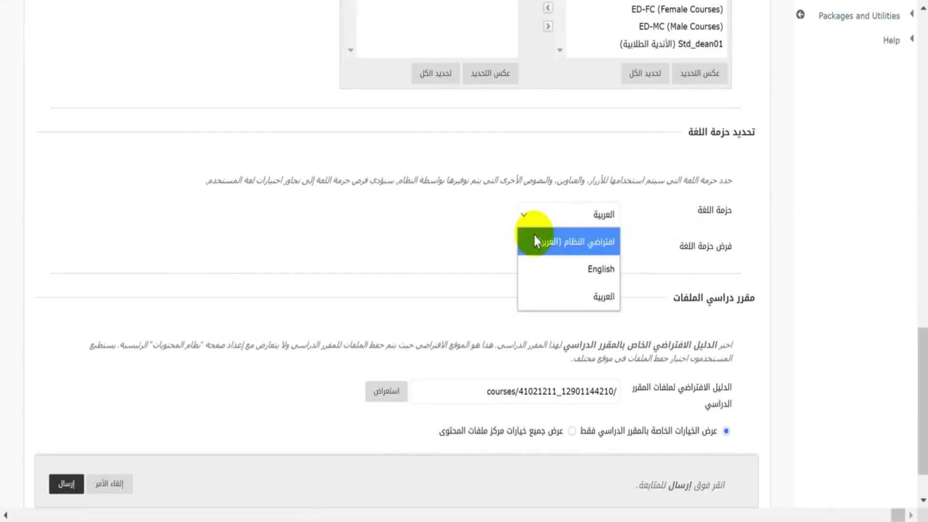
{"action": "left_click", "coordinate": [536, 262]}
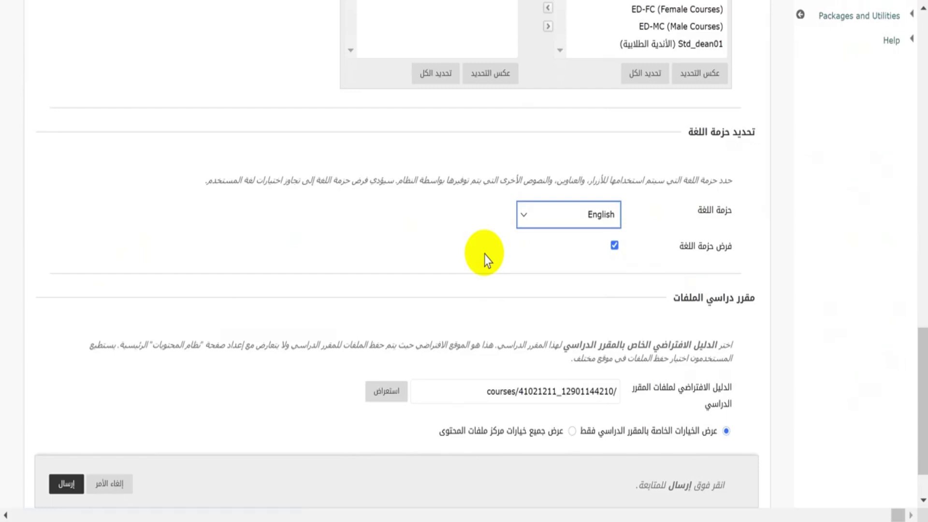
{"action": "left_click", "coordinate": [619, 249]}
{"action": "left_click", "coordinate": [615, 246]}
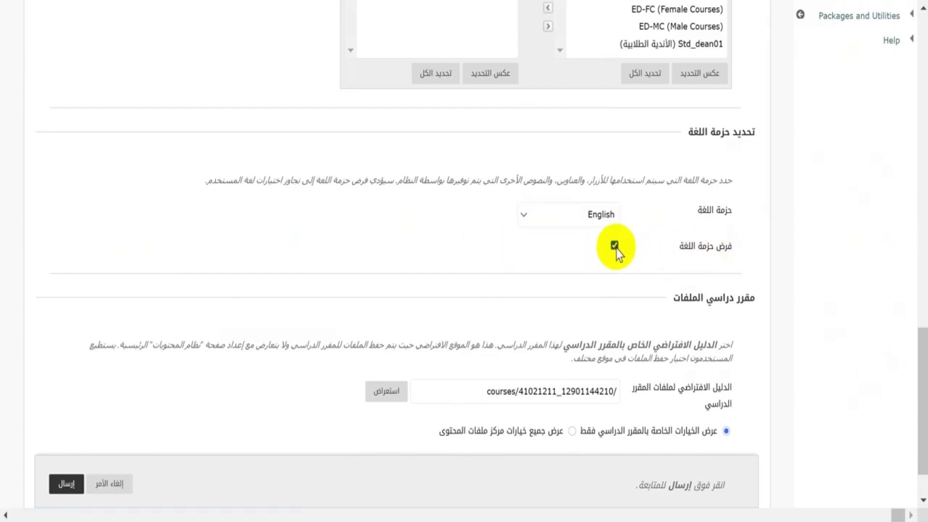
{"action": "left_click", "coordinate": [65, 484]}
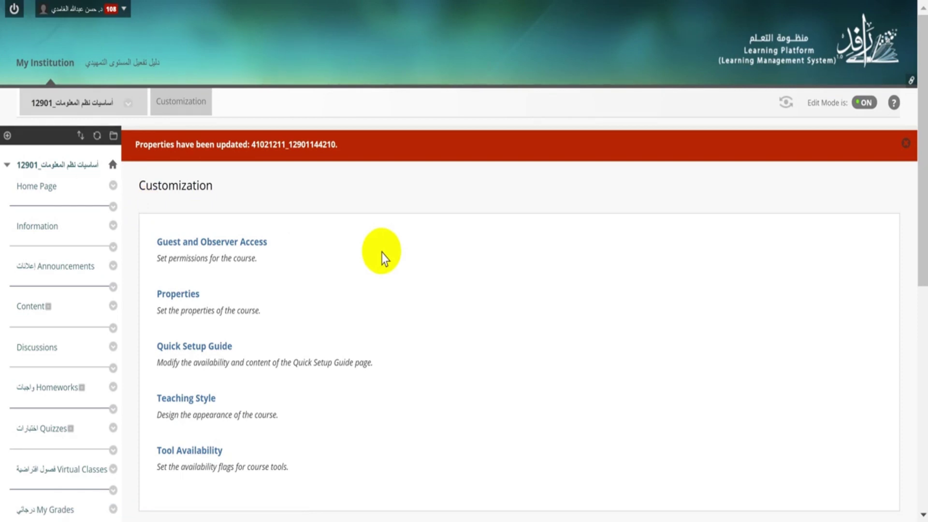
Refresh the course menu and look over its items and the Customization options in the English layout.
{"action": "left_click", "coordinate": [97, 136]}
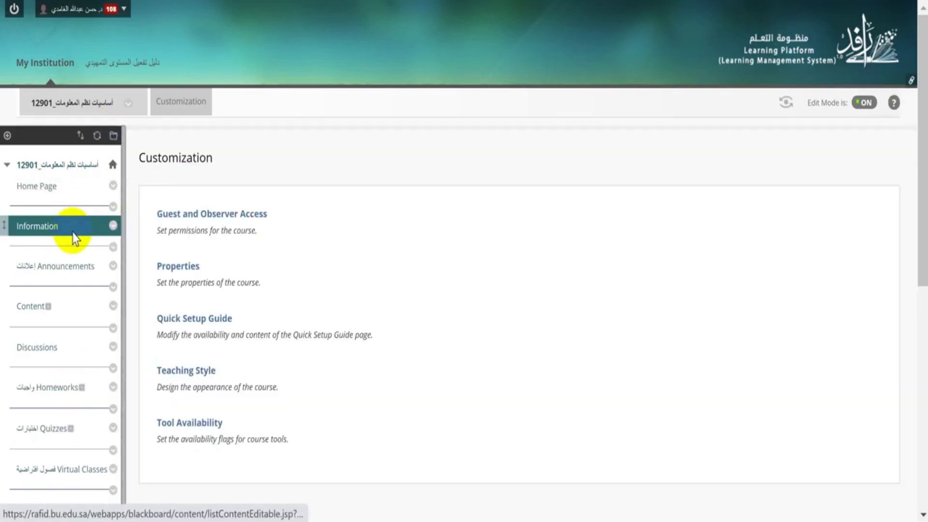
{"action": "scroll", "coordinate": [67, 245], "scroll_direction": "down", "scroll_amount": 7}
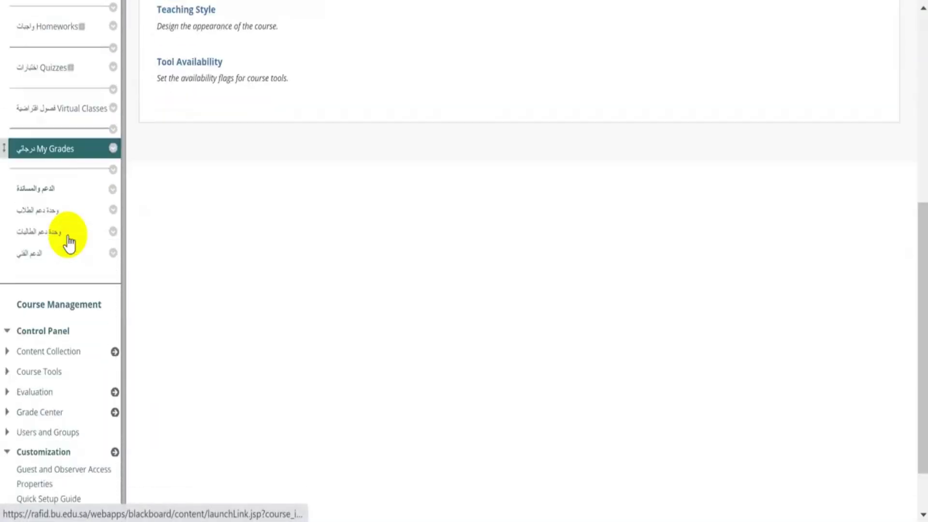
{"action": "scroll", "coordinate": [70, 240], "scroll_direction": "up", "scroll_amount": 7}
{"action": "scroll", "coordinate": [73, 155], "scroll_direction": "down", "scroll_amount": 3}
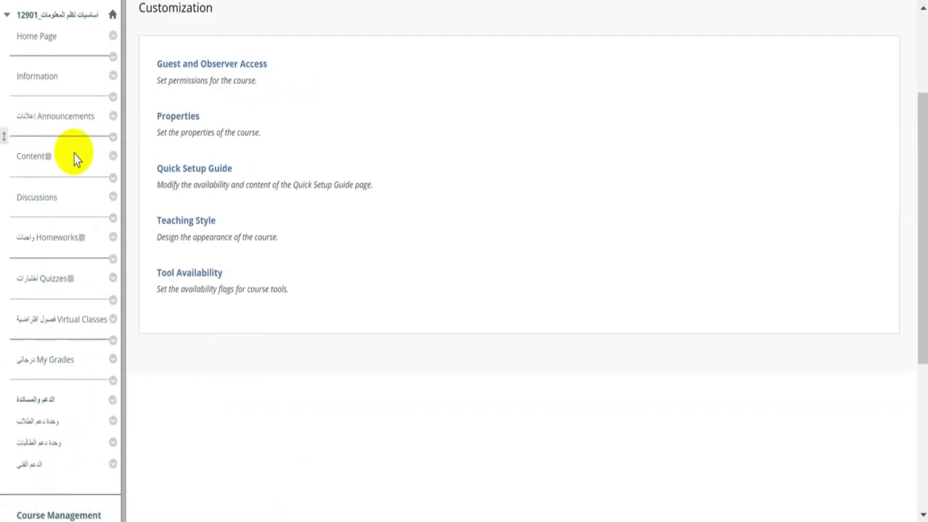
{"action": "scroll", "coordinate": [74, 157], "scroll_direction": "up", "scroll_amount": 3}
{"action": "scroll", "coordinate": [74, 155], "scroll_direction": "up", "scroll_amount": 1}
{"action": "scroll", "coordinate": [319, 160], "scroll_direction": "down", "scroll_amount": 1}
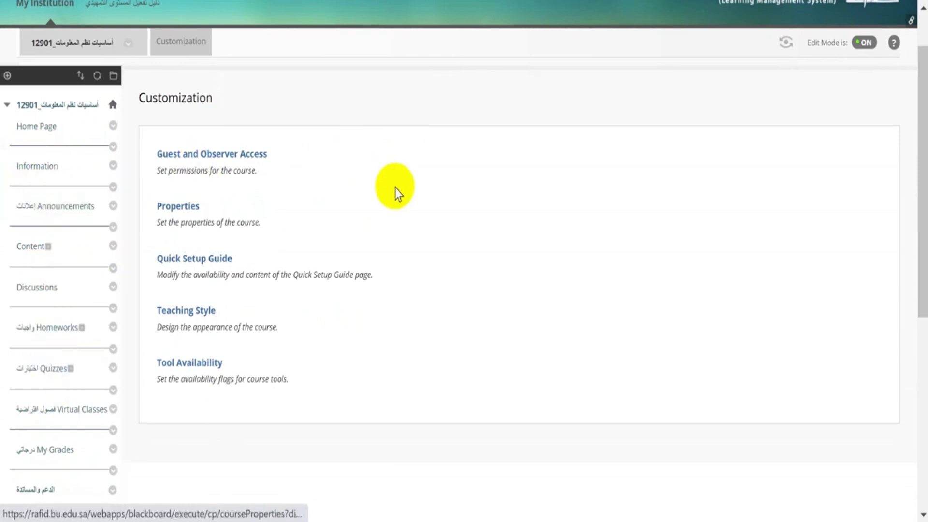
{"action": "scroll", "coordinate": [379, 195], "scroll_direction": "down", "scroll_amount": 5}
{"action": "scroll", "coordinate": [256, 196], "scroll_direction": "up", "scroll_amount": 6}
{"action": "scroll", "coordinate": [265, 188], "scroll_direction": "up", "scroll_amount": 1}
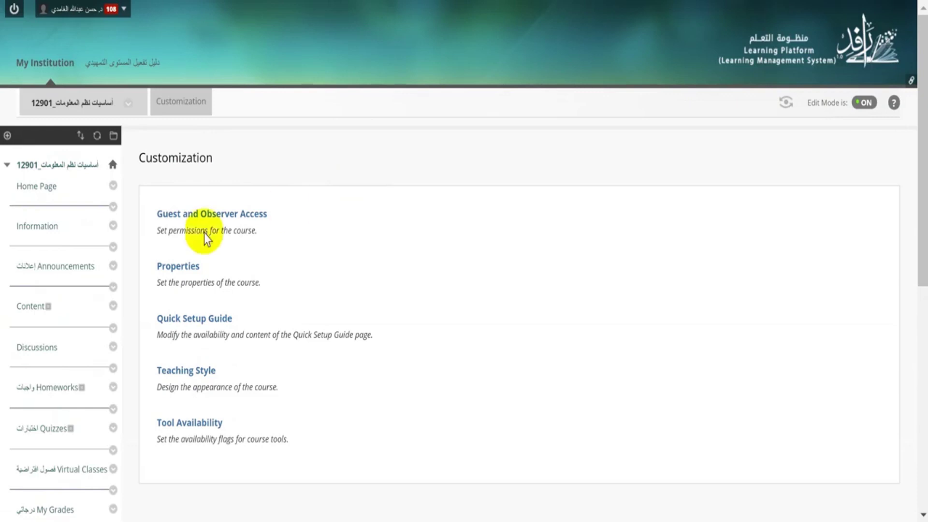
Collapse Customization, expand Packages and Utilities, and start a package import from Import Package / View Logs.
{"action": "scroll", "coordinate": [42, 270], "scroll_direction": "down", "scroll_amount": 2}
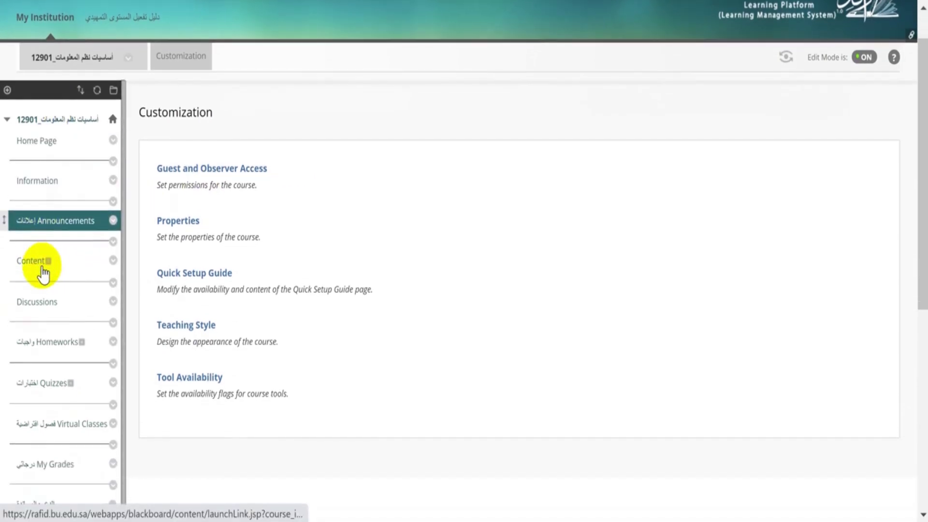
{"action": "scroll", "coordinate": [41, 208], "scroll_direction": "down", "scroll_amount": 1}
{"action": "scroll", "coordinate": [35, 189], "scroll_direction": "down", "scroll_amount": 3}
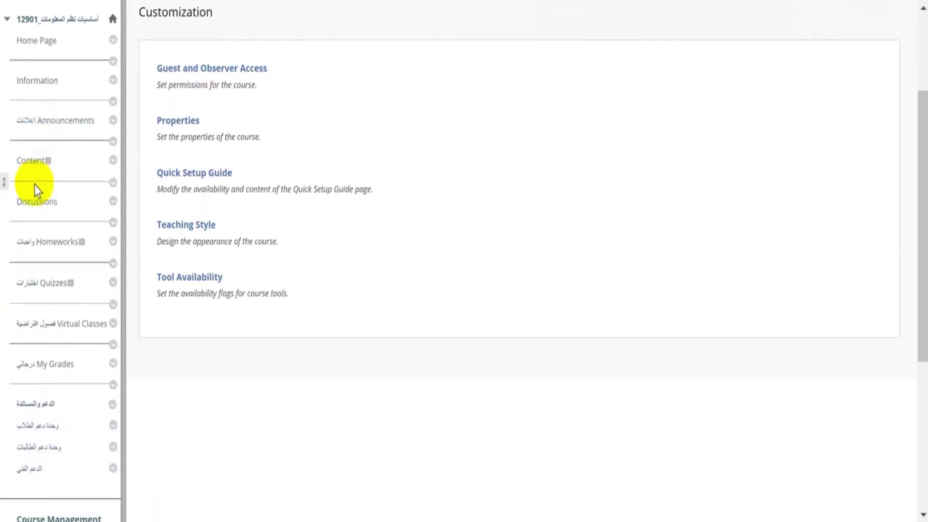
{"action": "scroll", "coordinate": [34, 185], "scroll_direction": "down", "scroll_amount": 6}
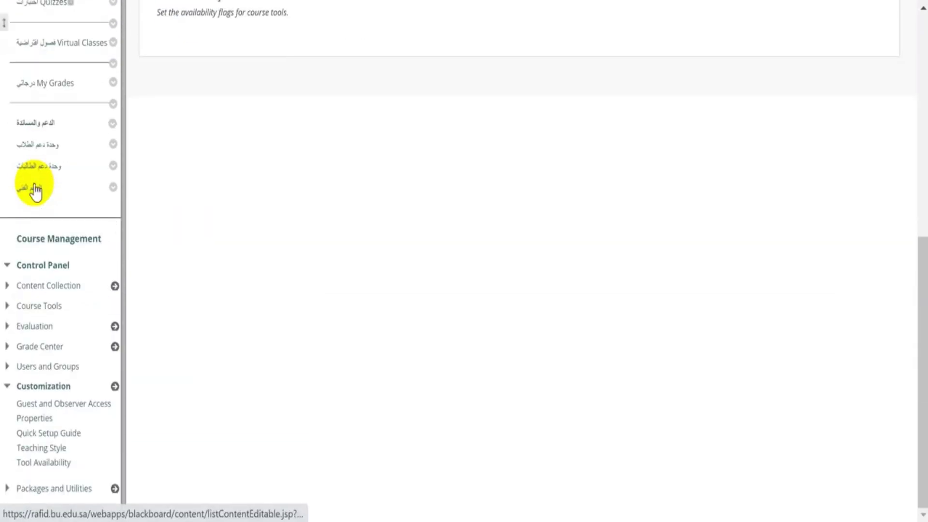
{"action": "left_click", "coordinate": [8, 387]}
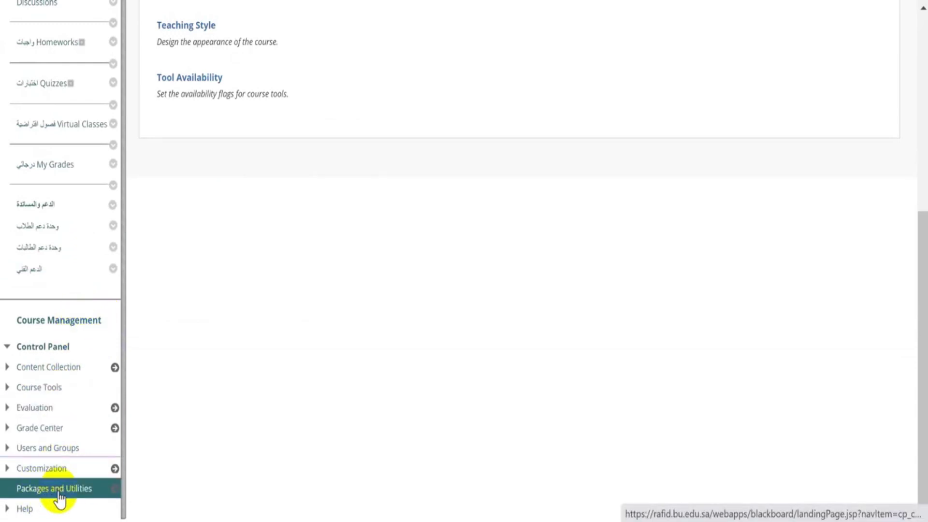
{"action": "left_click", "coordinate": [30, 490]}
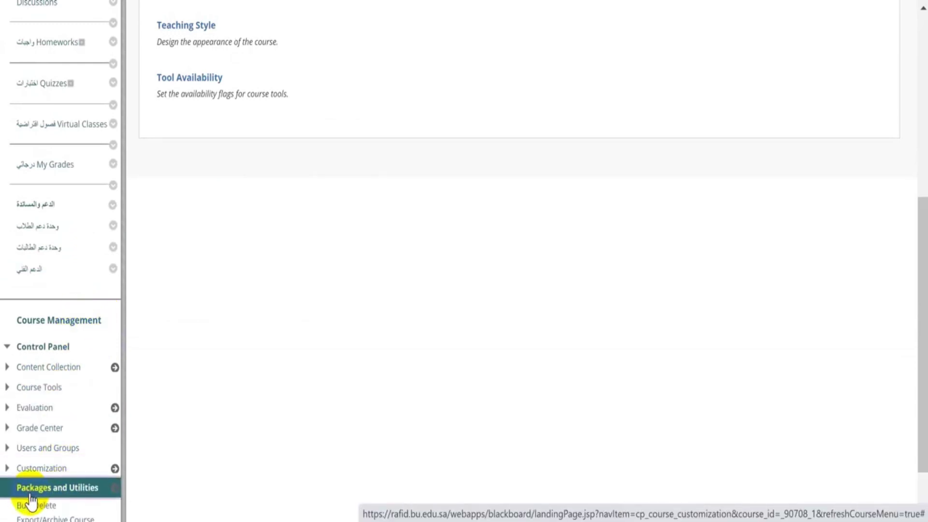
{"action": "scroll", "coordinate": [22, 493], "scroll_direction": "down", "scroll_amount": 1}
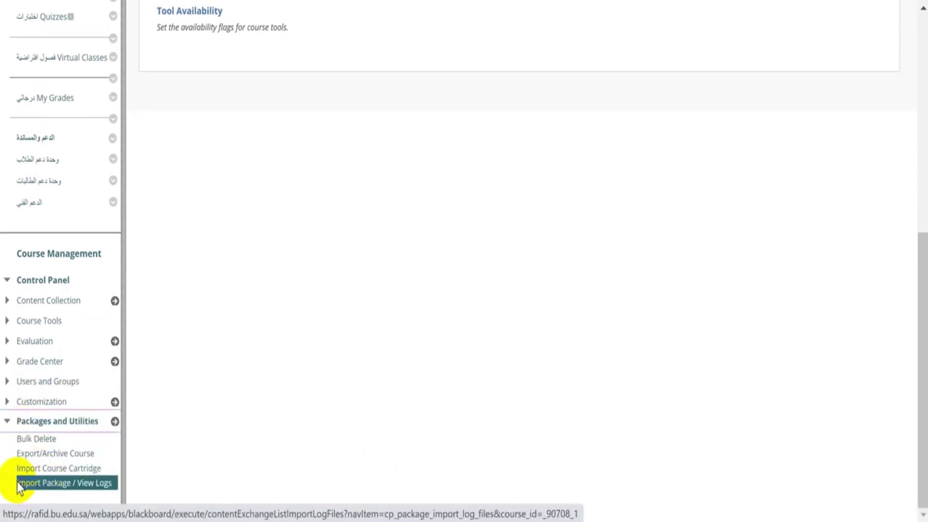
{"action": "left_click", "coordinate": [41, 490]}
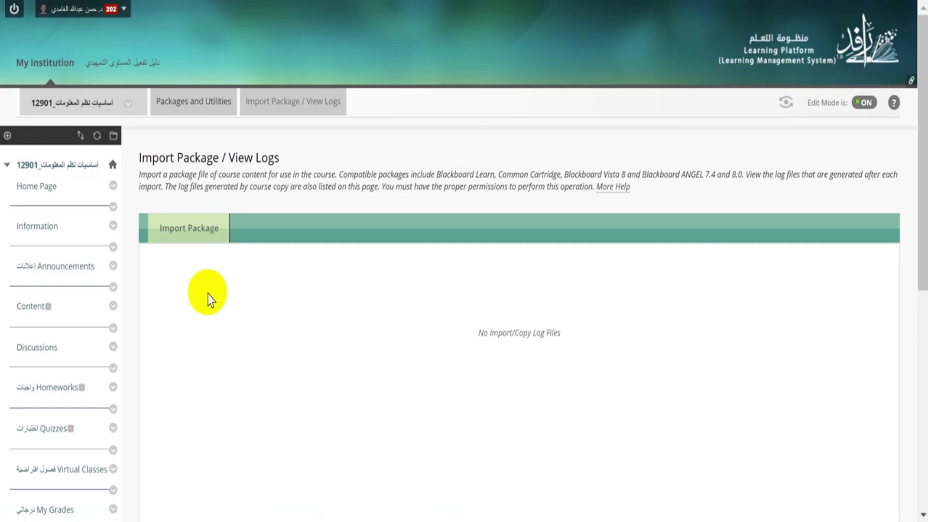
{"action": "left_click", "coordinate": [208, 235]}
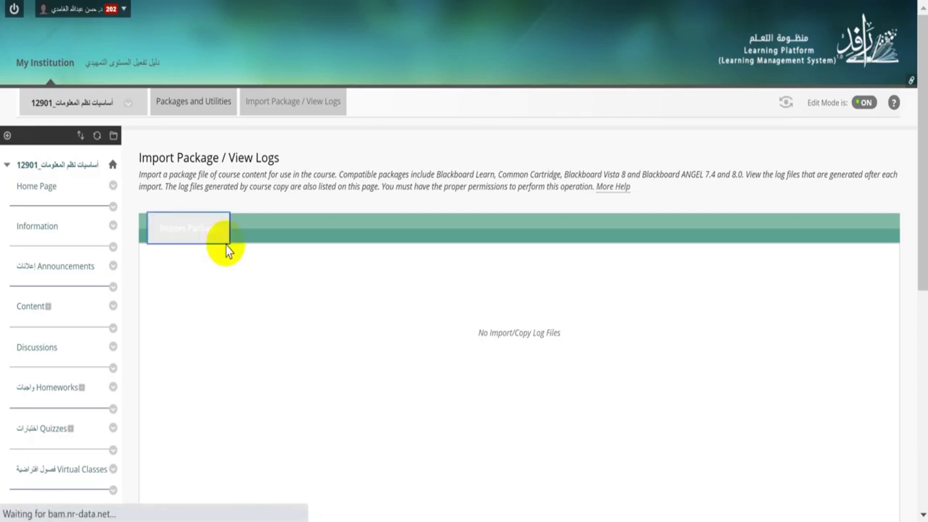
Attach the course package ExportFile_Foundation_of_IS_ALL_20191226125623.zip from the computer to the import form.
{"action": "scroll", "coordinate": [483, 309], "scroll_direction": "down", "scroll_amount": 9}
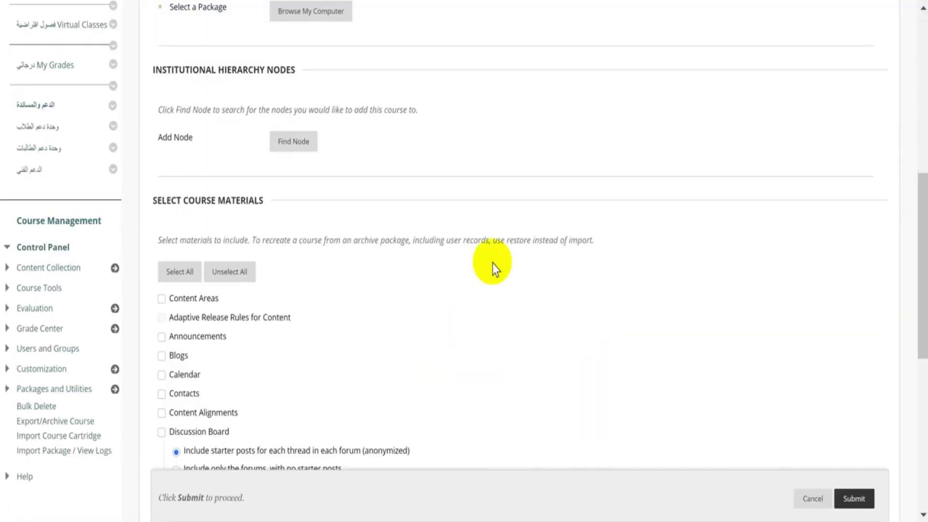
{"action": "scroll", "coordinate": [746, 259], "scroll_direction": "up", "scroll_amount": 4}
{"action": "scroll", "coordinate": [742, 260], "scroll_direction": "down", "scroll_amount": 7}
{"action": "scroll", "coordinate": [744, 263], "scroll_direction": "up", "scroll_amount": 9}
{"action": "scroll", "coordinate": [696, 276], "scroll_direction": "up", "scroll_amount": 3}
{"action": "scroll", "coordinate": [531, 297], "scroll_direction": "down", "scroll_amount": 3}
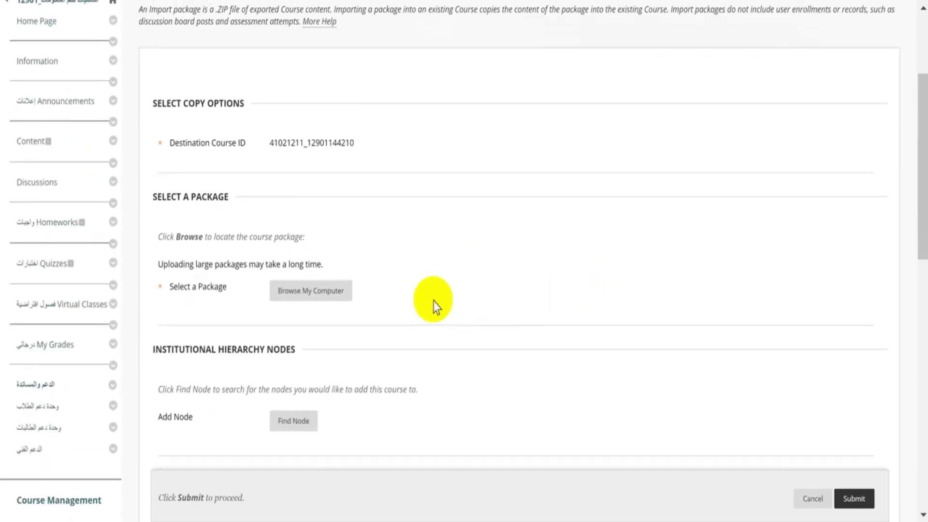
{"action": "left_click", "coordinate": [321, 291]}
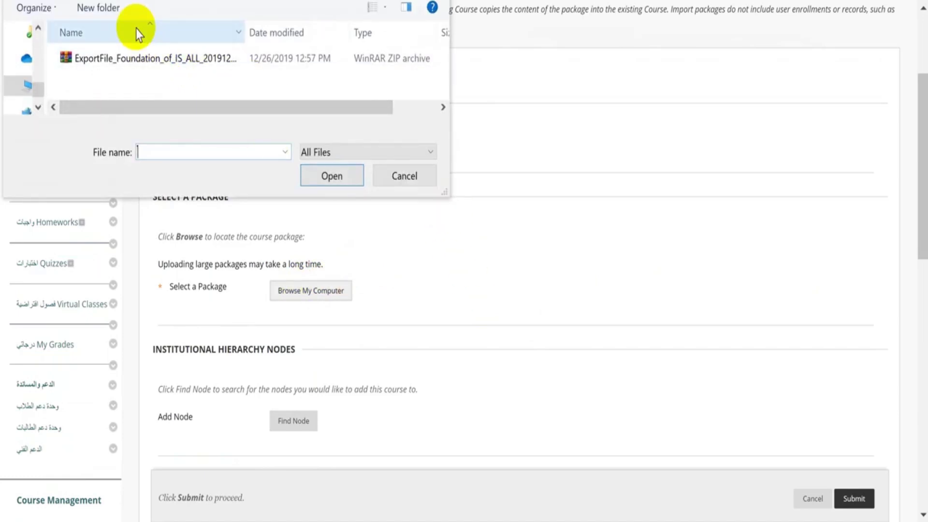
{"action": "left_click_drag", "start_coordinate": [449, 70], "coordinate": [650, 79]}
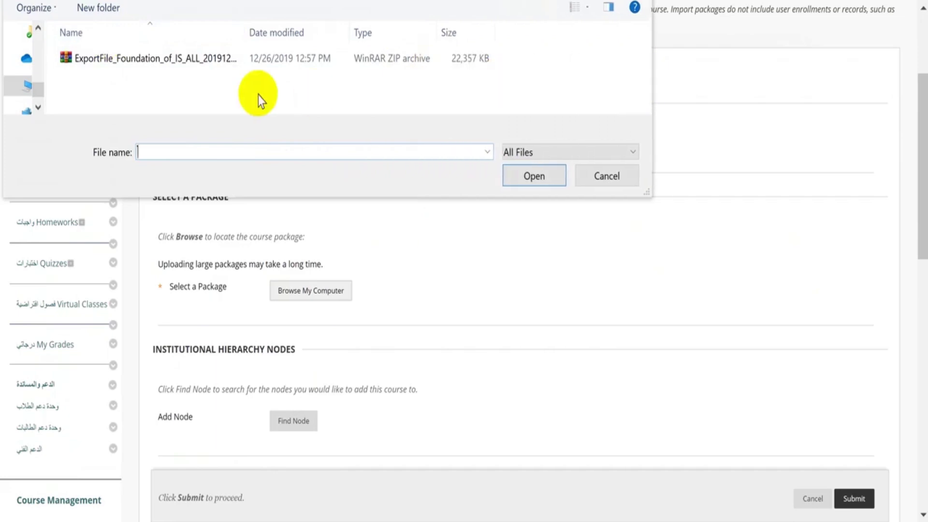
{"action": "left_click", "coordinate": [97, 63]}
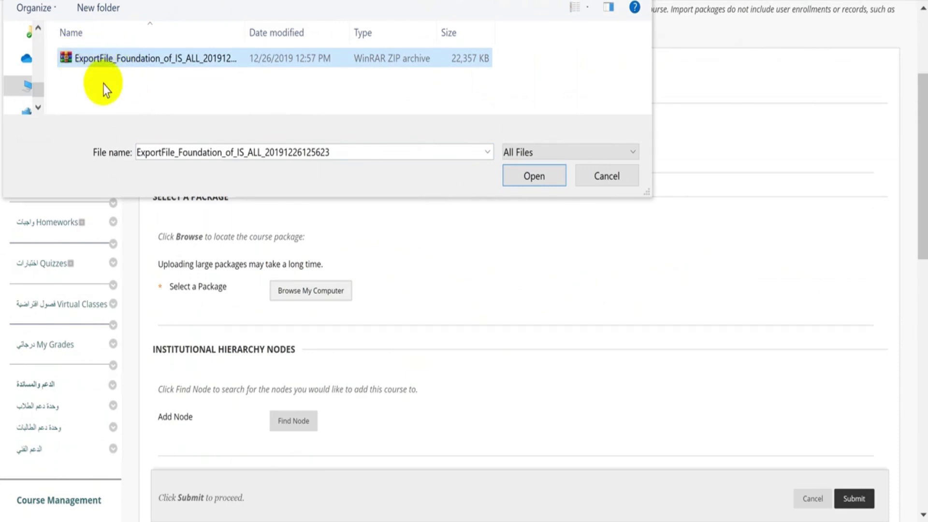
{"action": "left_click", "coordinate": [530, 177]}
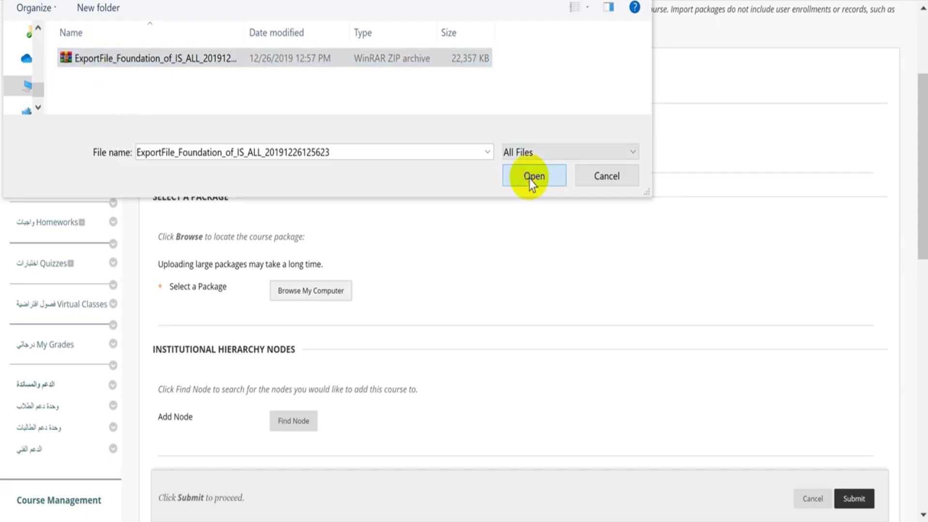
Select all course materials for the import and review the list of included items and settings.
{"action": "scroll", "coordinate": [506, 214], "scroll_direction": "down", "scroll_amount": 7}
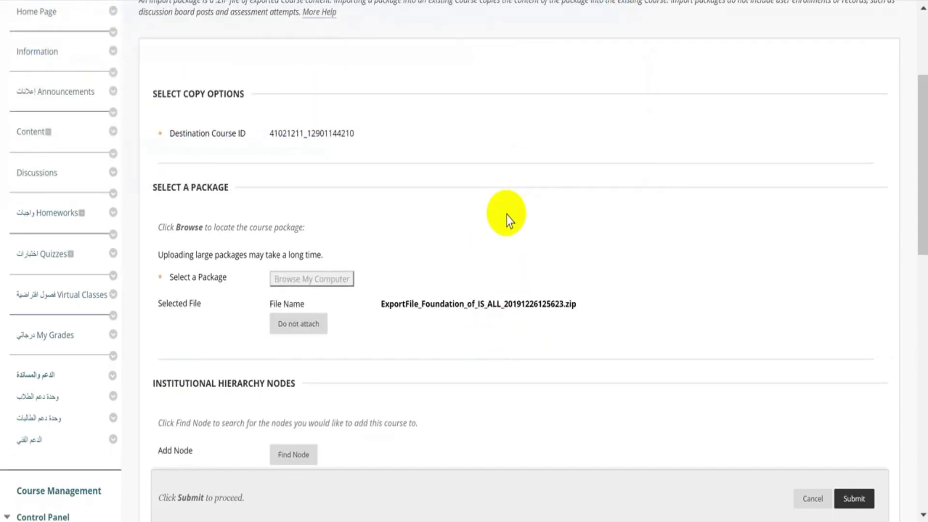
{"action": "scroll", "coordinate": [506, 215], "scroll_direction": "down", "scroll_amount": 2}
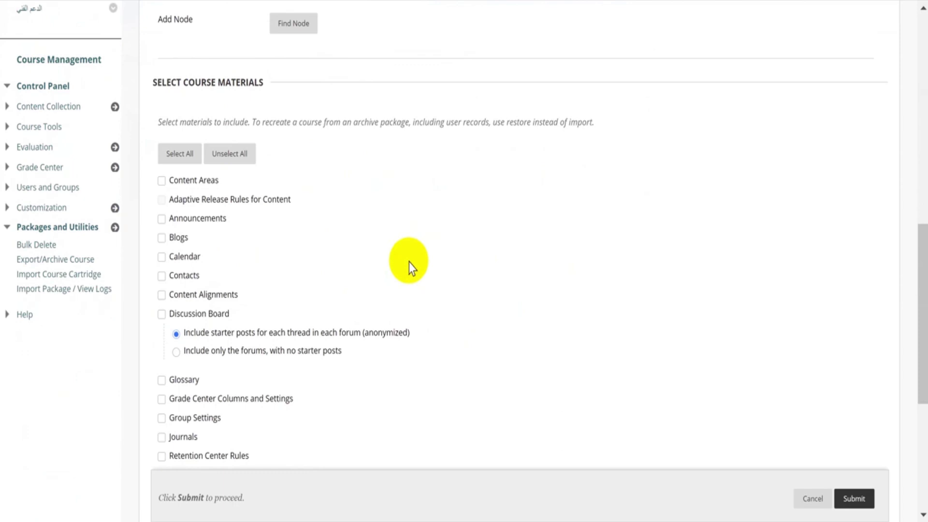
{"action": "left_click", "coordinate": [181, 154]}
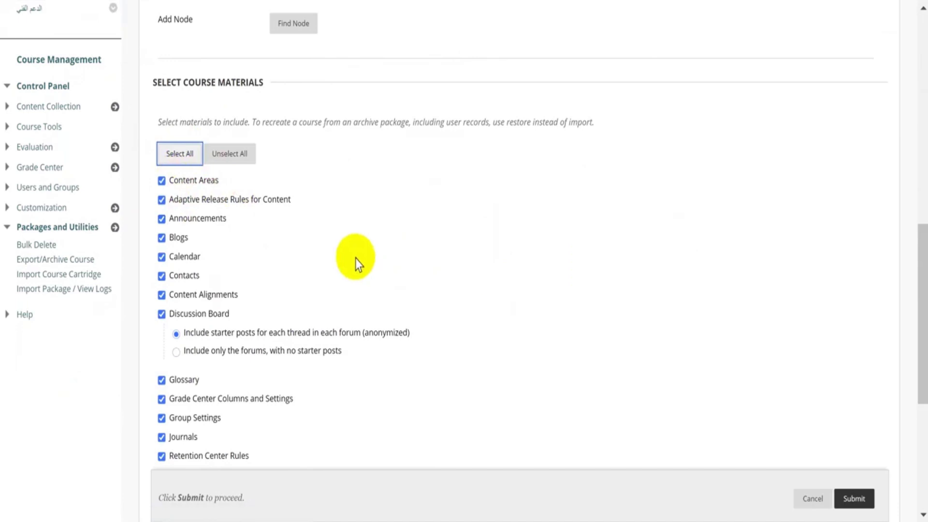
{"action": "scroll", "coordinate": [321, 256], "scroll_direction": "down", "scroll_amount": 1}
{"action": "scroll", "coordinate": [322, 255], "scroll_direction": "down", "scroll_amount": 2}
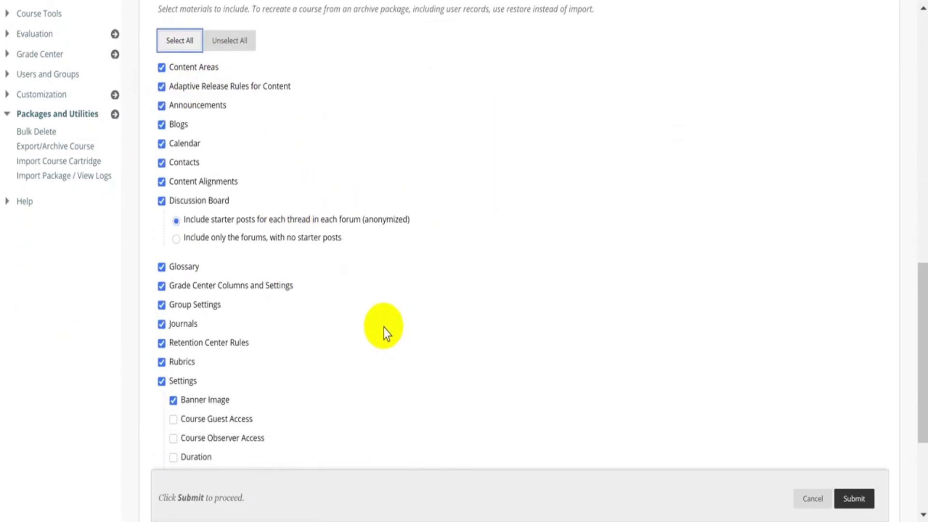
{"action": "scroll", "coordinate": [384, 332], "scroll_direction": "down", "scroll_amount": 3}
{"action": "scroll", "coordinate": [366, 215], "scroll_direction": "up", "scroll_amount": 5}
{"action": "scroll", "coordinate": [297, 237], "scroll_direction": "up", "scroll_amount": 3}
{"action": "scroll", "coordinate": [265, 335], "scroll_direction": "down", "scroll_amount": 5}
{"action": "scroll", "coordinate": [400, 253], "scroll_direction": "up", "scroll_amount": 4}
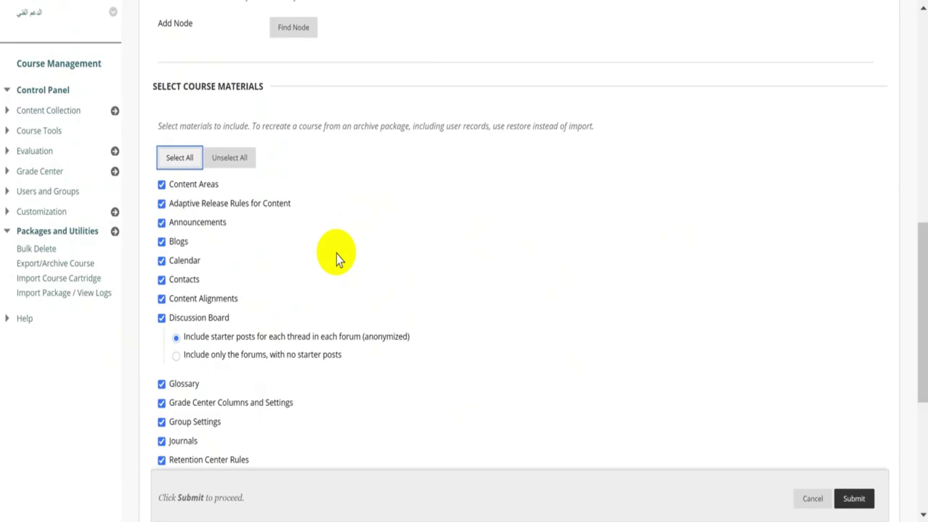
{"action": "scroll", "coordinate": [337, 254], "scroll_direction": "down", "scroll_amount": 4}
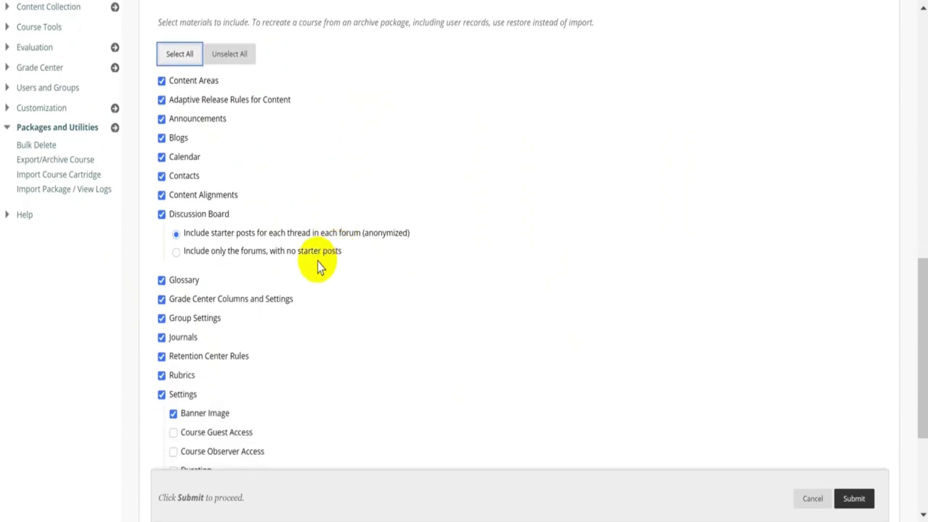
{"action": "scroll", "coordinate": [261, 375], "scroll_direction": "down", "scroll_amount": 2}
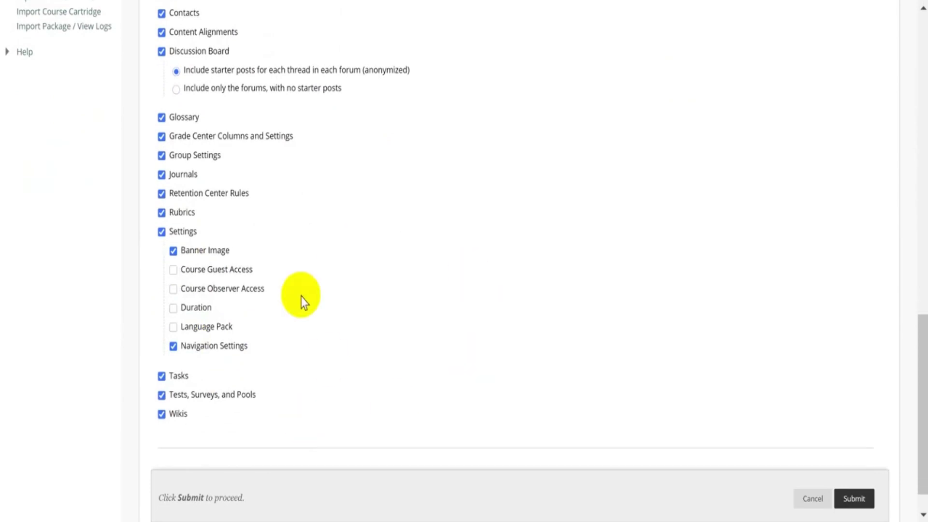
Submit the package import and open its detailed log listing.
{"action": "left_click", "coordinate": [855, 499]}
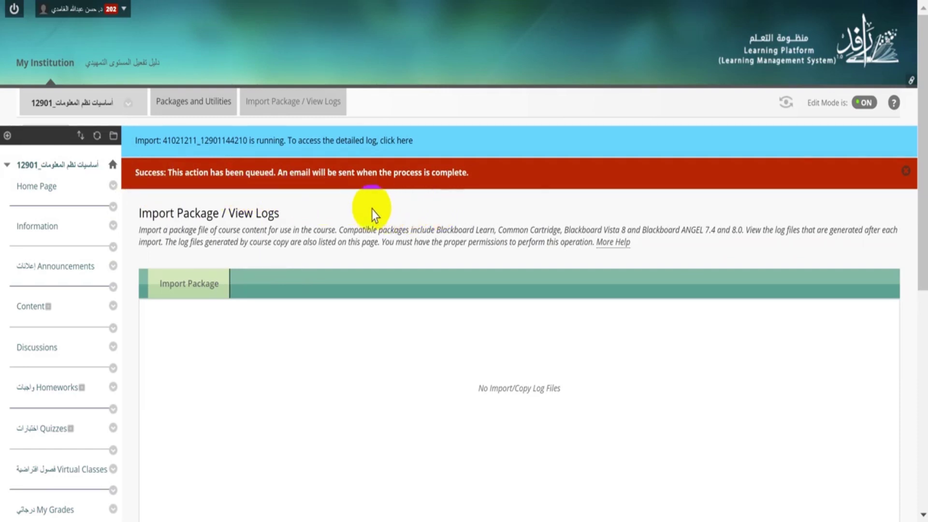
{"action": "left_click", "coordinate": [410, 143]}
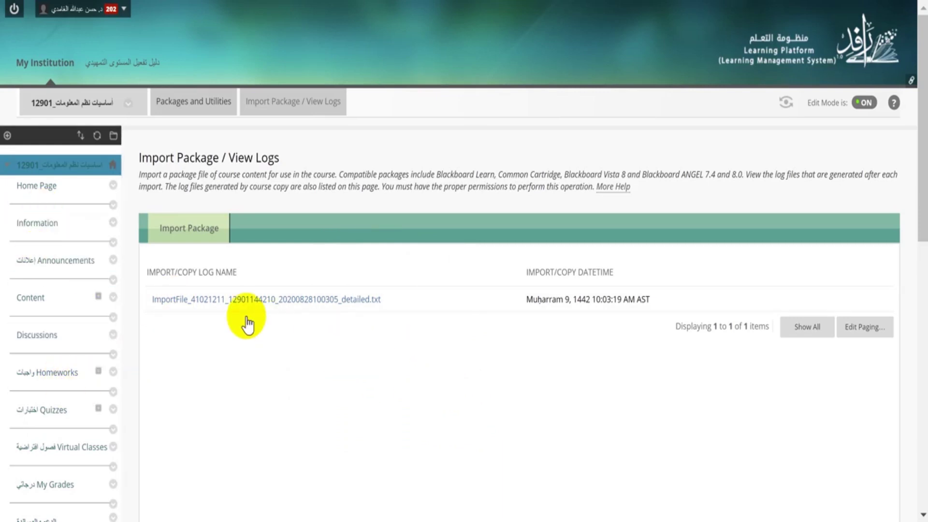
Look through the course menu to compare the original links with those added by the imported package.
{"action": "scroll", "coordinate": [72, 274], "scroll_direction": "down", "scroll_amount": 9}
{"action": "scroll", "coordinate": [69, 279], "scroll_direction": "up", "scroll_amount": 2}
{"action": "scroll", "coordinate": [68, 280], "scroll_direction": "down", "scroll_amount": 1}
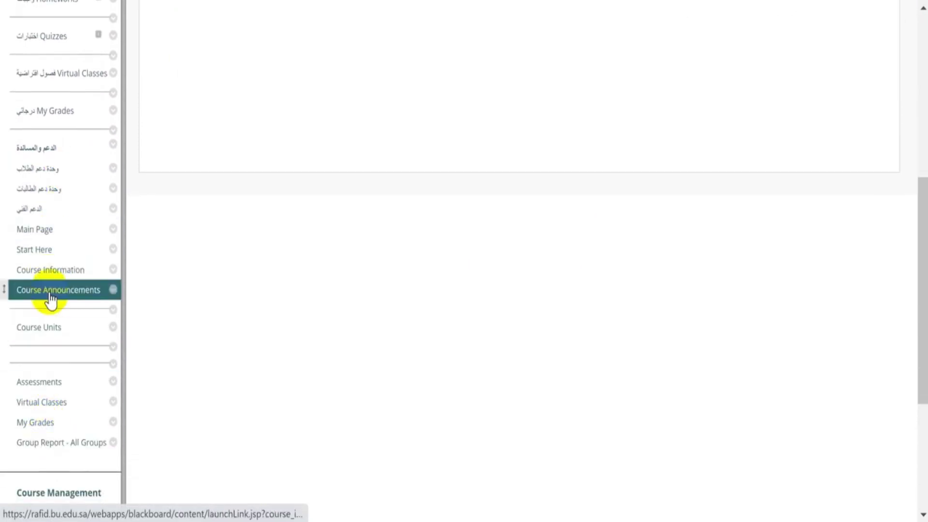
{"action": "scroll", "coordinate": [50, 237], "scroll_direction": "up", "scroll_amount": 7}
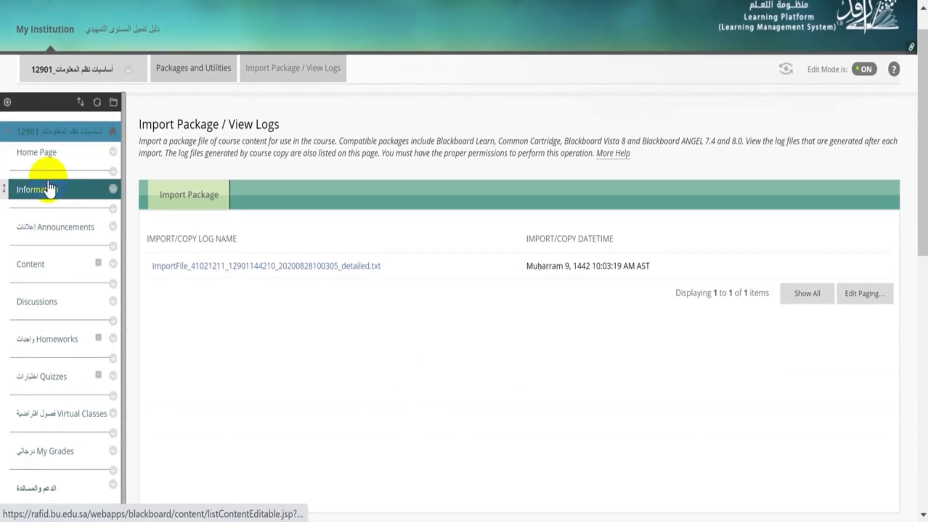
{"action": "scroll", "coordinate": [50, 190], "scroll_direction": "down", "scroll_amount": 1}
{"action": "scroll", "coordinate": [49, 189], "scroll_direction": "down", "scroll_amount": 8}
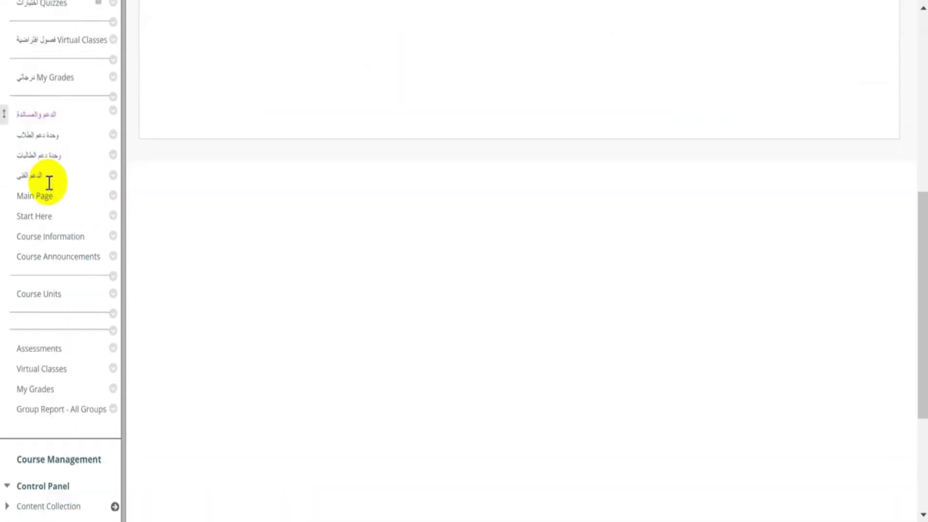
{"action": "scroll", "coordinate": [50, 190], "scroll_direction": "down", "scroll_amount": 2}
{"action": "scroll", "coordinate": [48, 188], "scroll_direction": "up", "scroll_amount": 2}
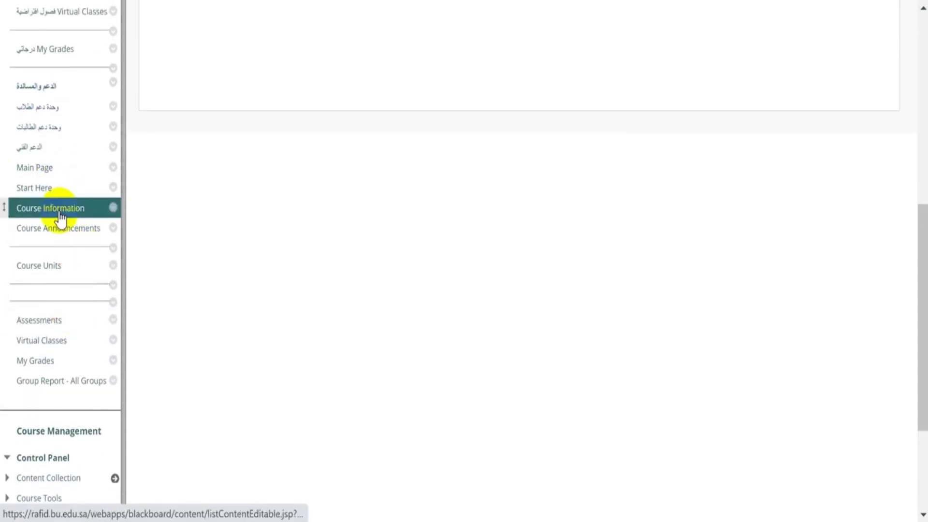
{"action": "scroll", "coordinate": [62, 257], "scroll_direction": "up", "scroll_amount": 7}
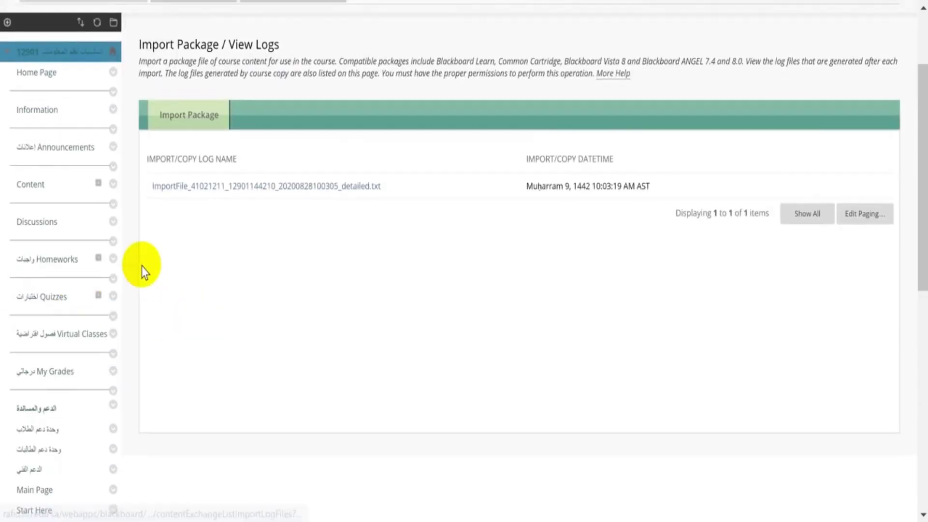
{"action": "scroll", "coordinate": [107, 232], "scroll_direction": "up", "scroll_amount": 1}
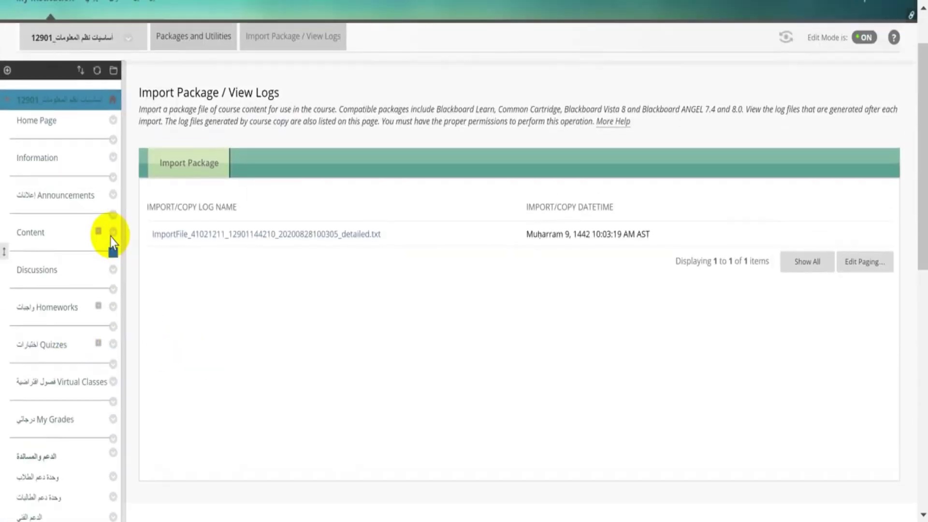
Permanently delete the Information content area and all its items from the course menu.
{"action": "left_click", "coordinate": [113, 160]}
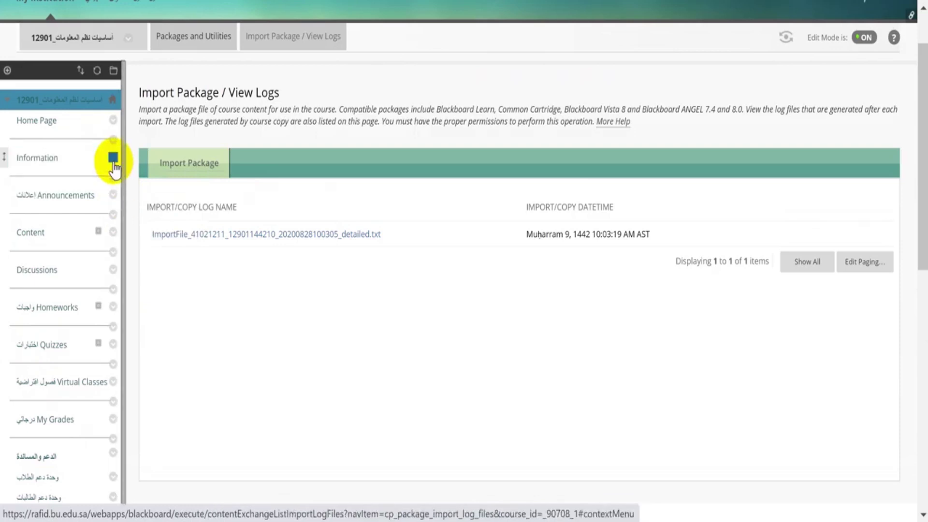
{"action": "left_click", "coordinate": [113, 160]}
{"action": "left_click", "coordinate": [137, 245]}
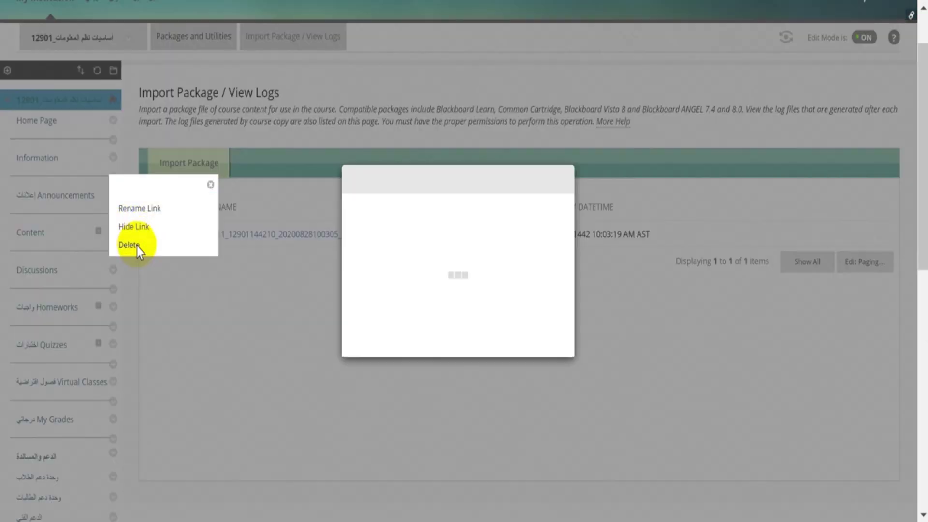
{"action": "left_click", "coordinate": [400, 301]}
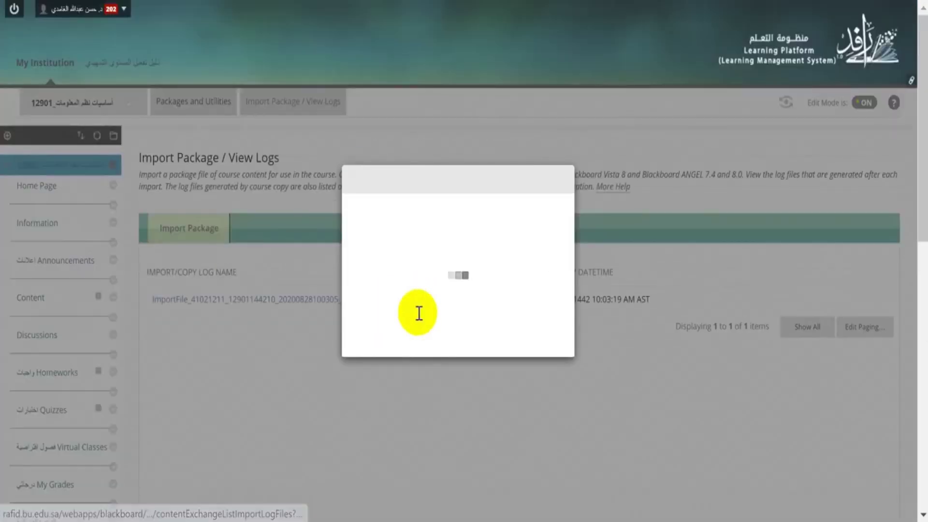
{"action": "scroll", "coordinate": [552, 261], "scroll_direction": "down", "scroll_amount": 3}
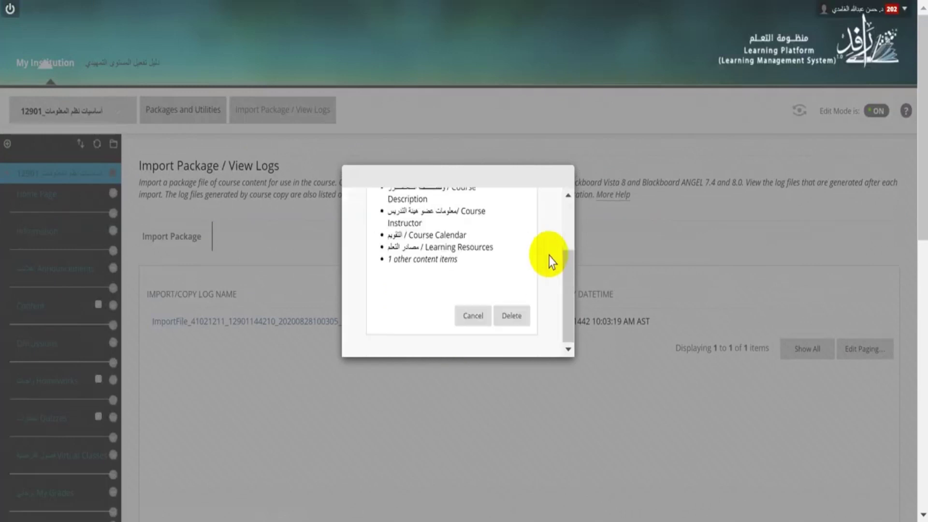
{"action": "left_click", "coordinate": [514, 317]}
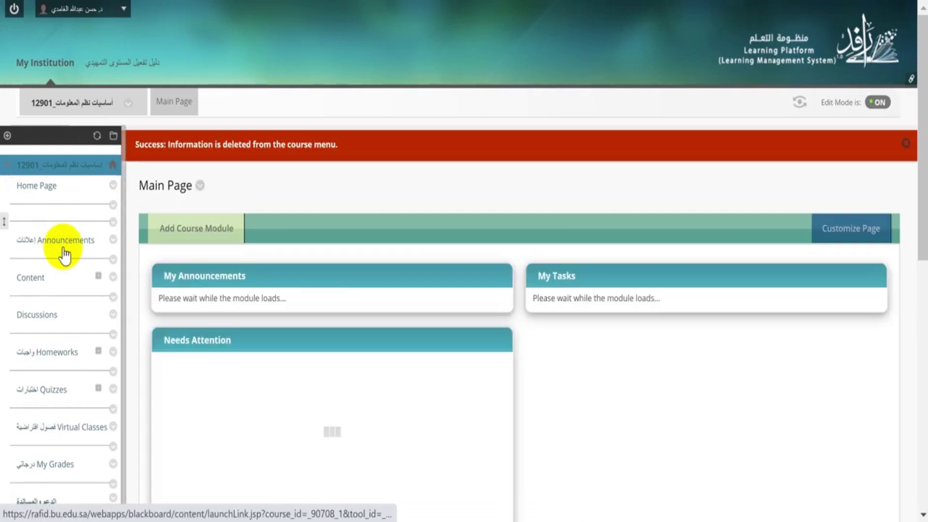
Delete the extra divider directly above the Announcements link in the course menu.
{"action": "left_click", "coordinate": [114, 223]}
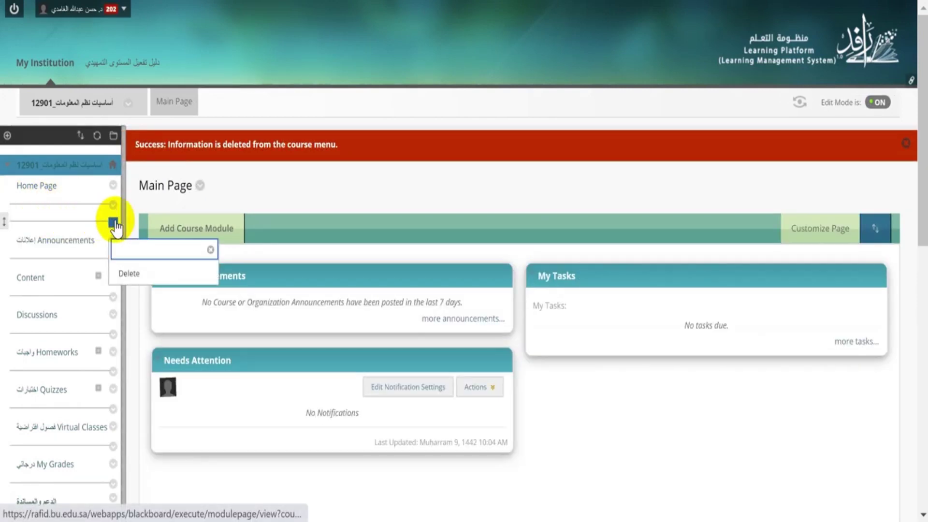
{"action": "left_click", "coordinate": [113, 224]}
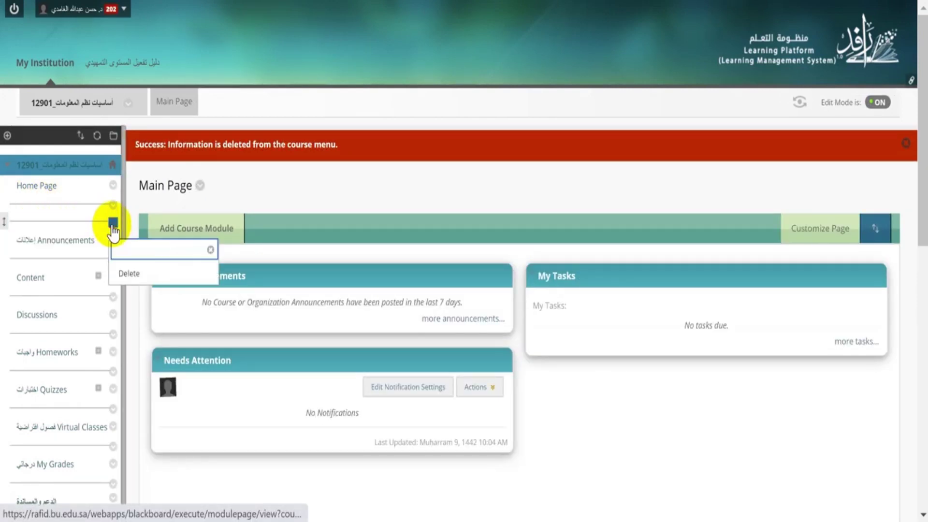
{"action": "left_click", "coordinate": [128, 273]}
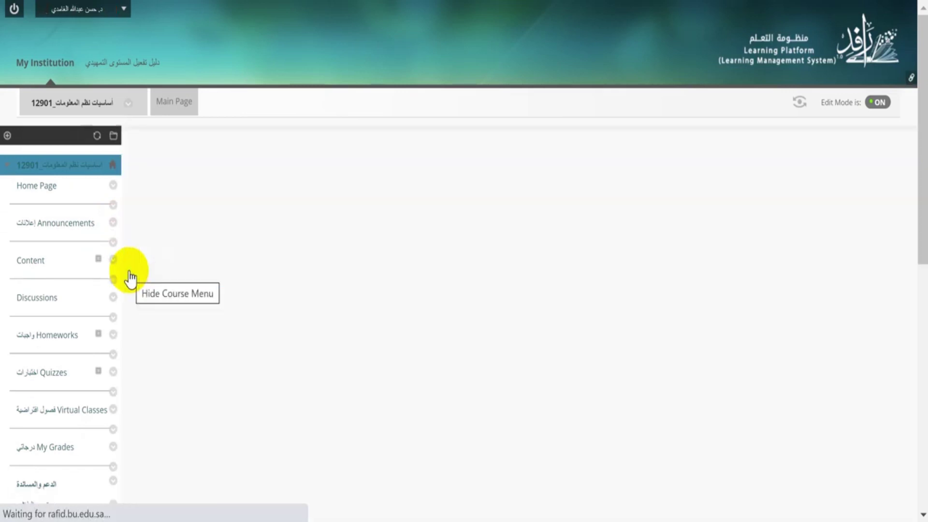
Move the Main Page link up the course menu so that it sits directly above Announcements.
{"action": "scroll", "coordinate": [19, 271], "scroll_direction": "down", "scroll_amount": 7}
{"action": "scroll", "coordinate": [49, 309], "scroll_direction": "down", "scroll_amount": 2}
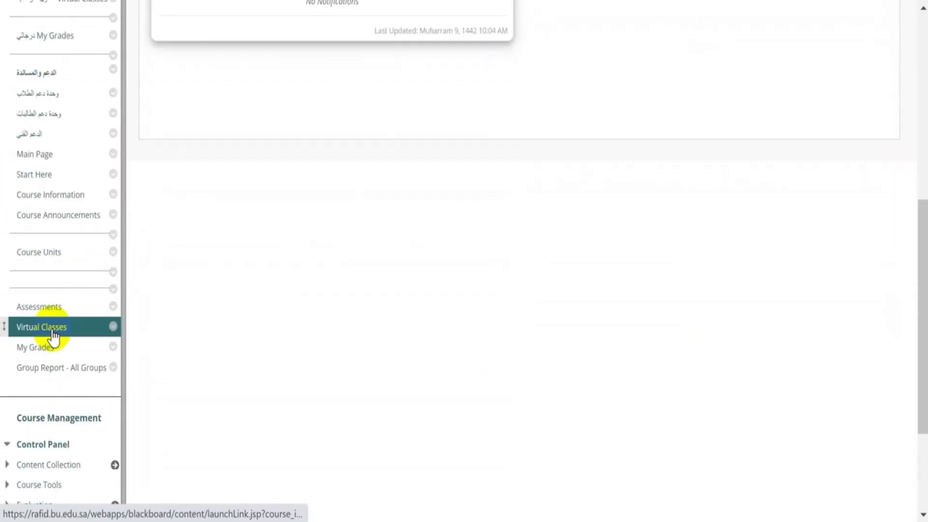
{"action": "scroll", "coordinate": [54, 329], "scroll_direction": "up", "scroll_amount": 2}
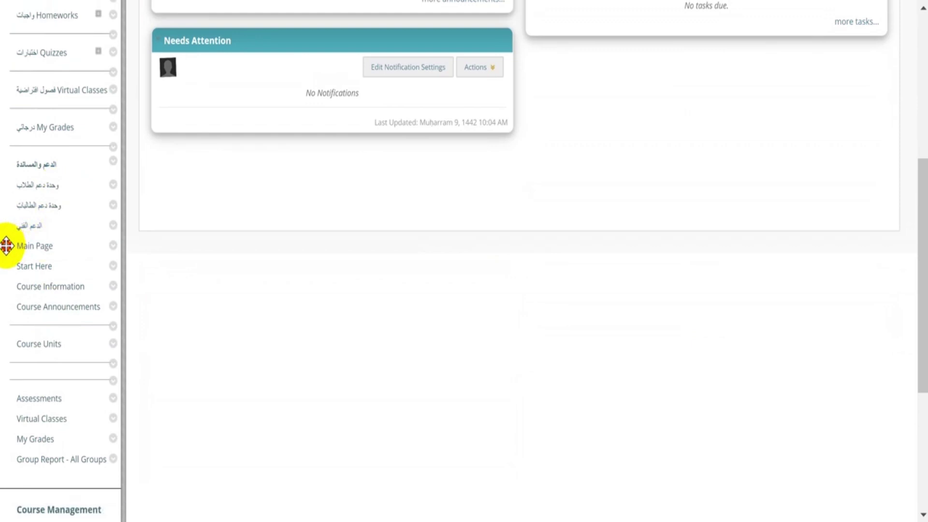
{"action": "left_click_drag", "start_coordinate": [4, 217], "coordinate": [14, 138]}
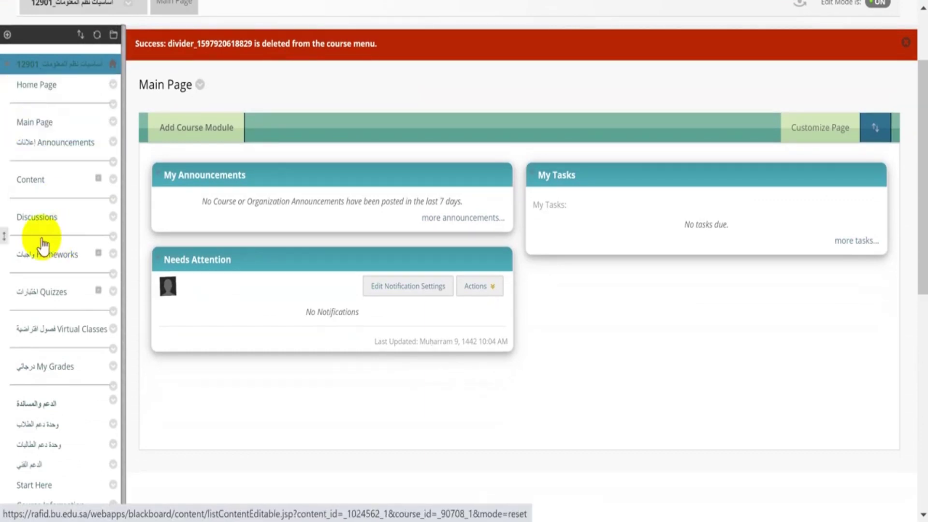
Permanently delete the Home Page content area from the course menu.
{"action": "left_click", "coordinate": [113, 85]}
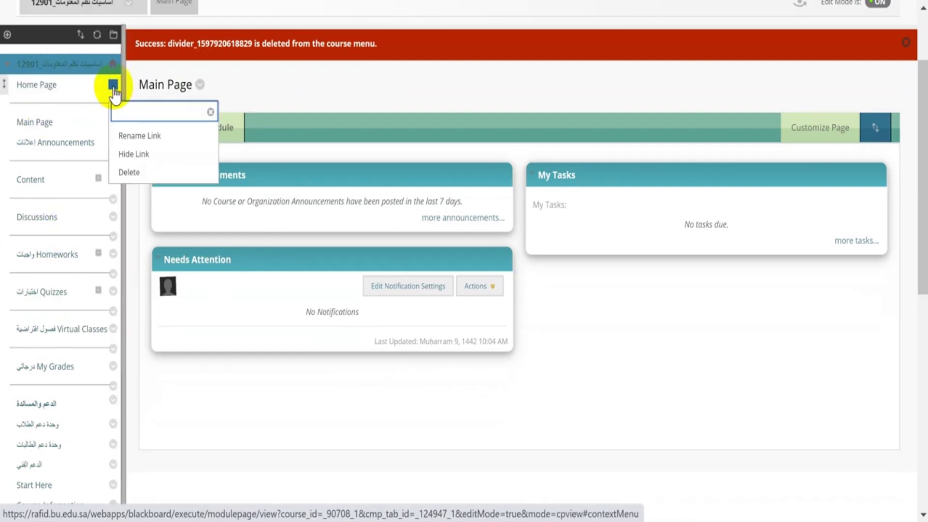
{"action": "left_click", "coordinate": [130, 170]}
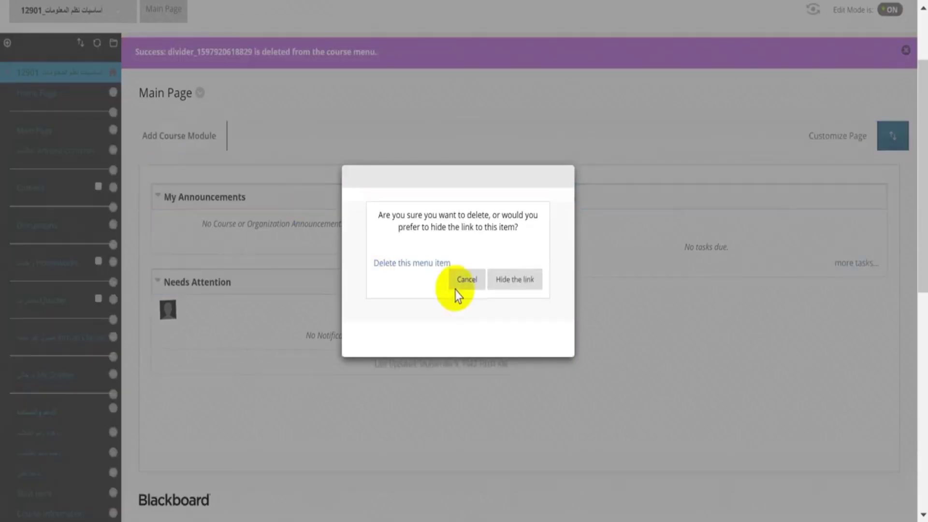
{"action": "left_click", "coordinate": [425, 263]}
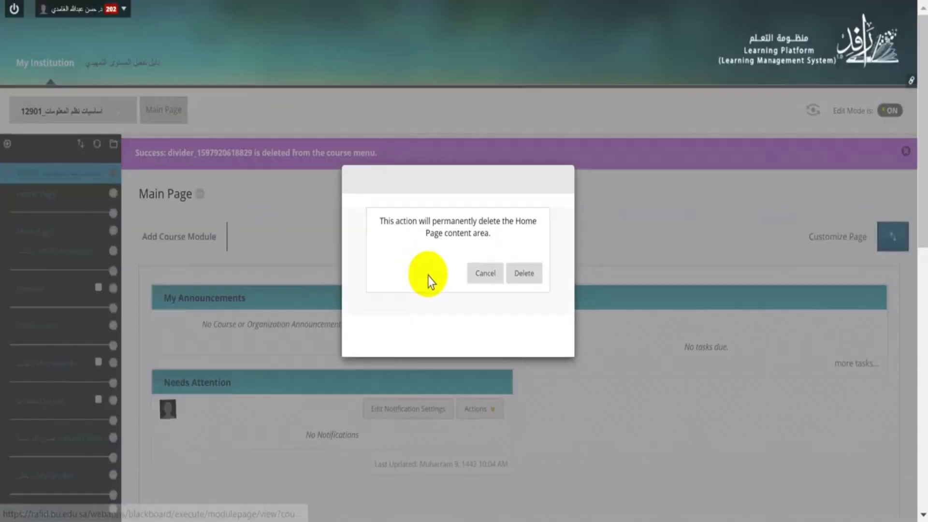
{"action": "left_click", "coordinate": [524, 268]}
Delete one of the two dividers between Course Units and Assessments in the course menu.
{"action": "scroll", "coordinate": [69, 213], "scroll_direction": "down", "scroll_amount": 4}
{"action": "scroll", "coordinate": [67, 220], "scroll_direction": "down", "scroll_amount": 3}
{"action": "scroll", "coordinate": [67, 276], "scroll_direction": "down", "scroll_amount": 3}
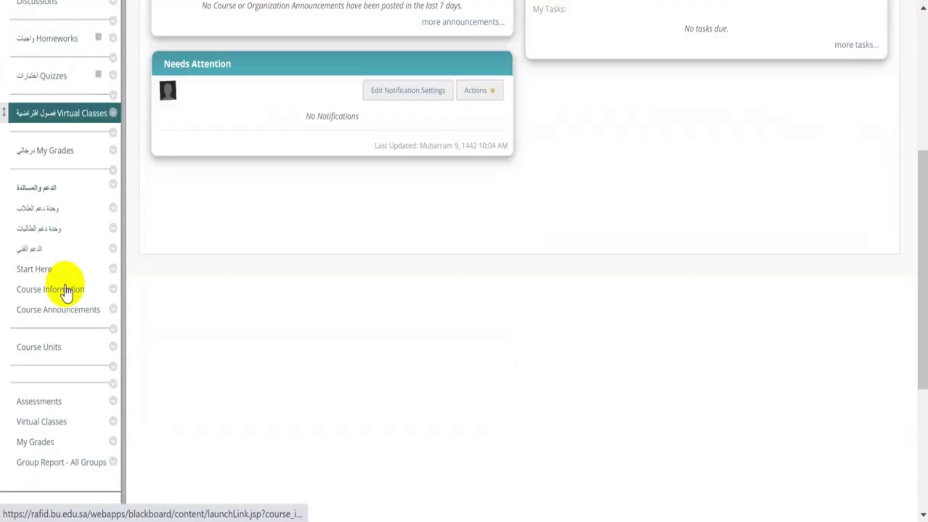
{"action": "scroll", "coordinate": [66, 290], "scroll_direction": "down", "scroll_amount": 4}
{"action": "scroll", "coordinate": [65, 290], "scroll_direction": "up", "scroll_amount": 3}
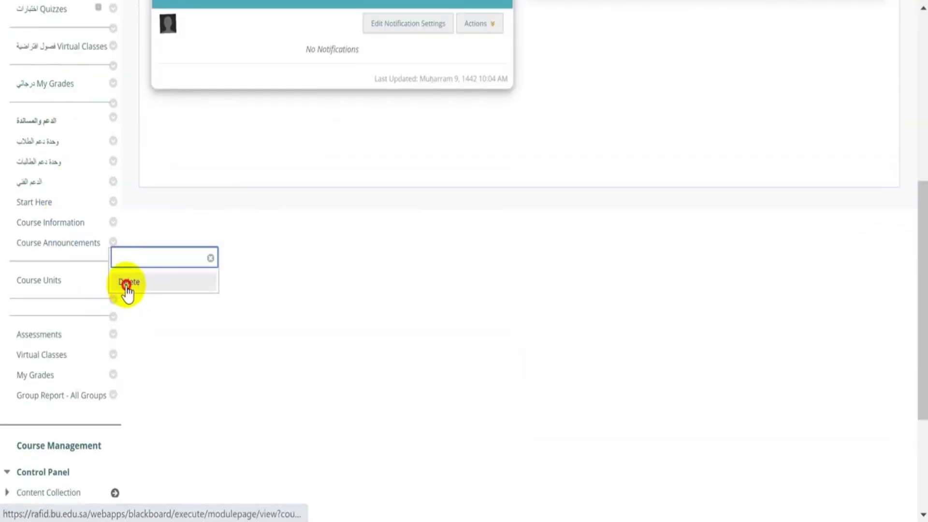
{"action": "left_click", "coordinate": [127, 283]}
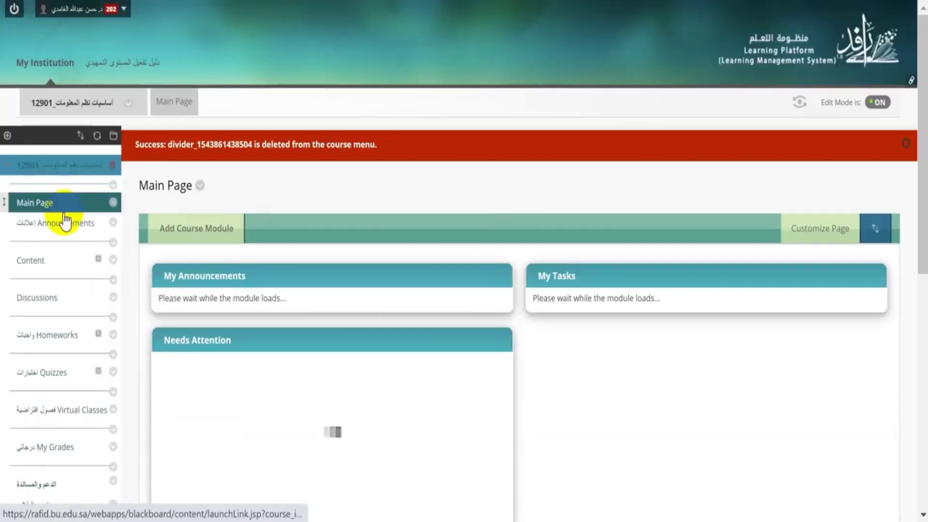
Open the Course Units content area from the course menu.
{"action": "scroll", "coordinate": [66, 220], "scroll_direction": "down", "scroll_amount": 5}
{"action": "scroll", "coordinate": [66, 220], "scroll_direction": "down", "scroll_amount": 3}
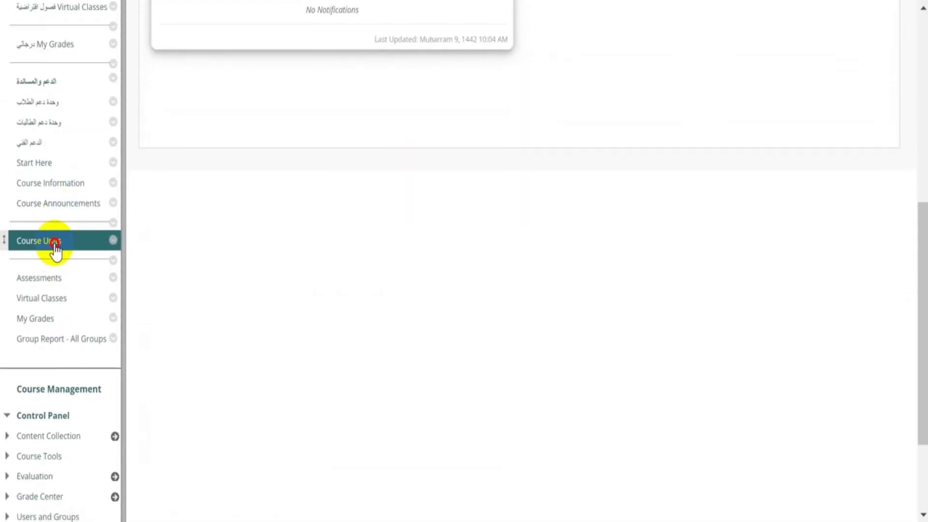
{"action": "left_click", "coordinate": [58, 252]}
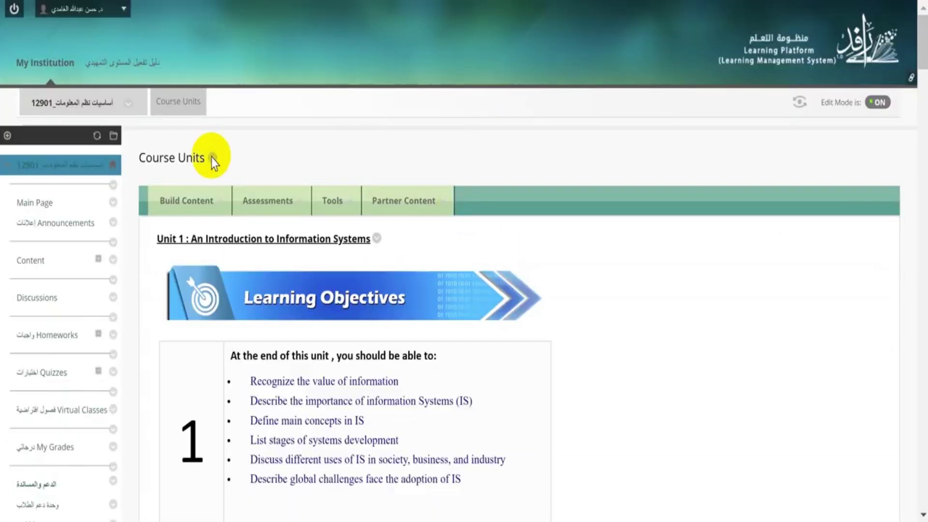
Review the imported units and their learning objectives, including the options available for Unit 6 : Telecommunications and Networks.
{"action": "scroll", "coordinate": [643, 292], "scroll_direction": "down", "scroll_amount": 1}
{"action": "scroll", "coordinate": [643, 292], "scroll_direction": "down", "scroll_amount": 12}
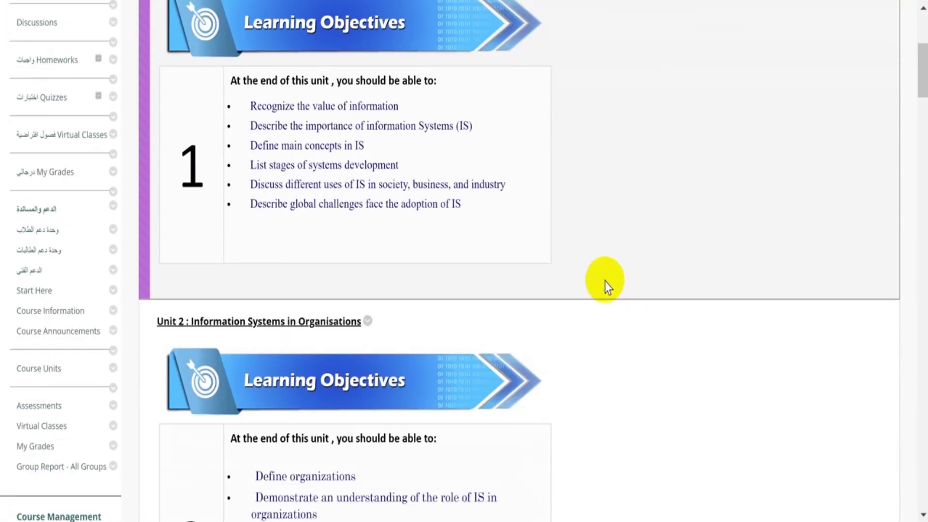
{"action": "scroll", "coordinate": [598, 274], "scroll_direction": "down", "scroll_amount": 16}
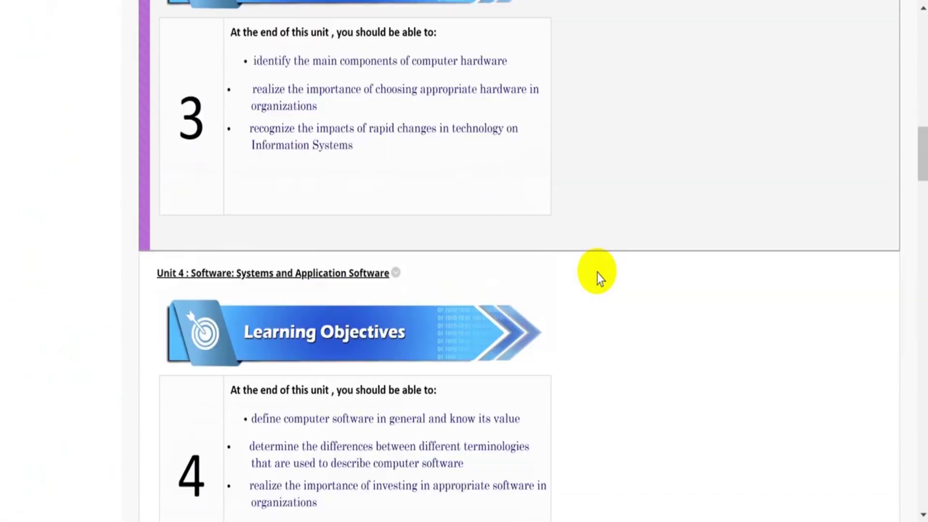
{"action": "scroll", "coordinate": [595, 272], "scroll_direction": "down", "scroll_amount": 12}
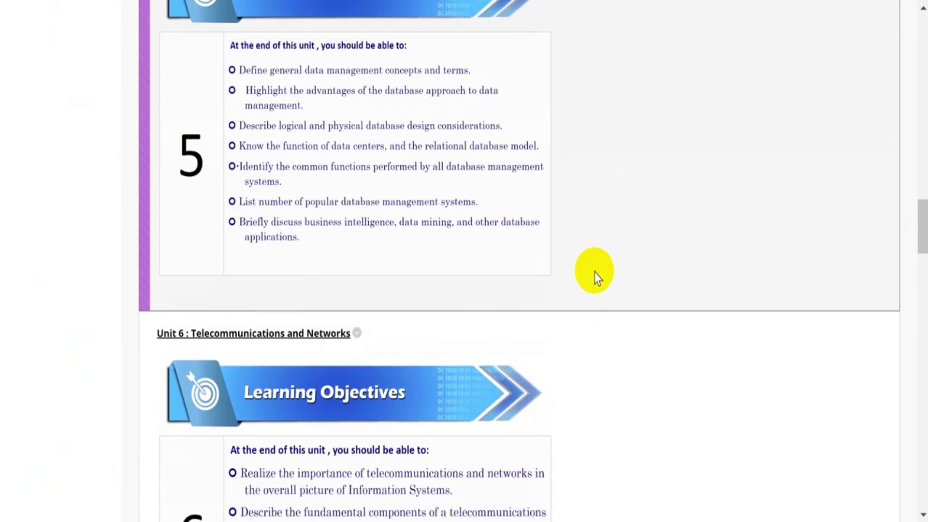
{"action": "scroll", "coordinate": [561, 271], "scroll_direction": "up", "scroll_amount": 2}
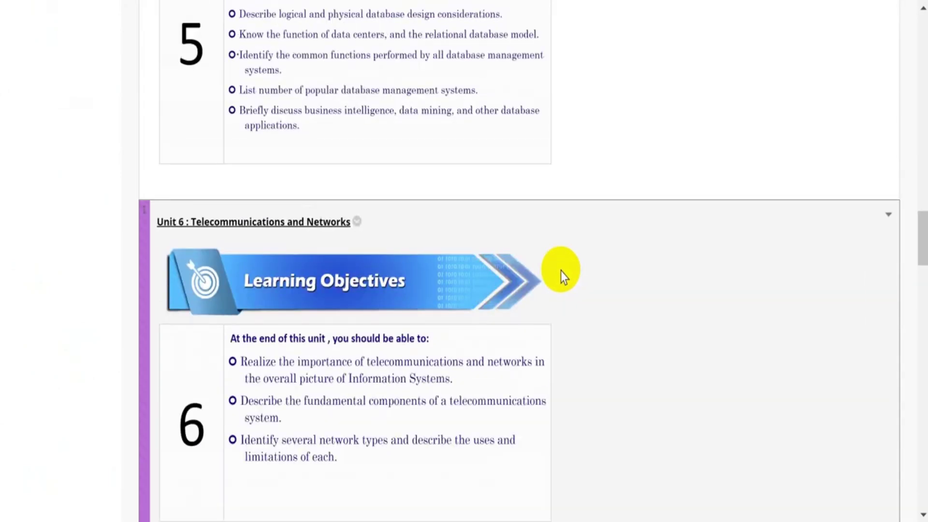
{"action": "left_click", "coordinate": [360, 224]}
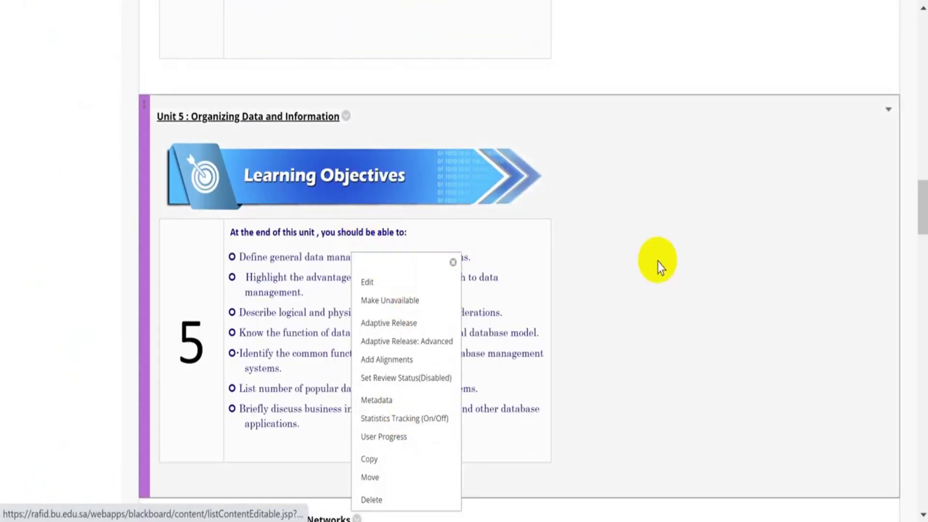
{"action": "left_click", "coordinate": [658, 262]}
{"action": "scroll", "coordinate": [652, 264], "scroll_direction": "up", "scroll_amount": 20}
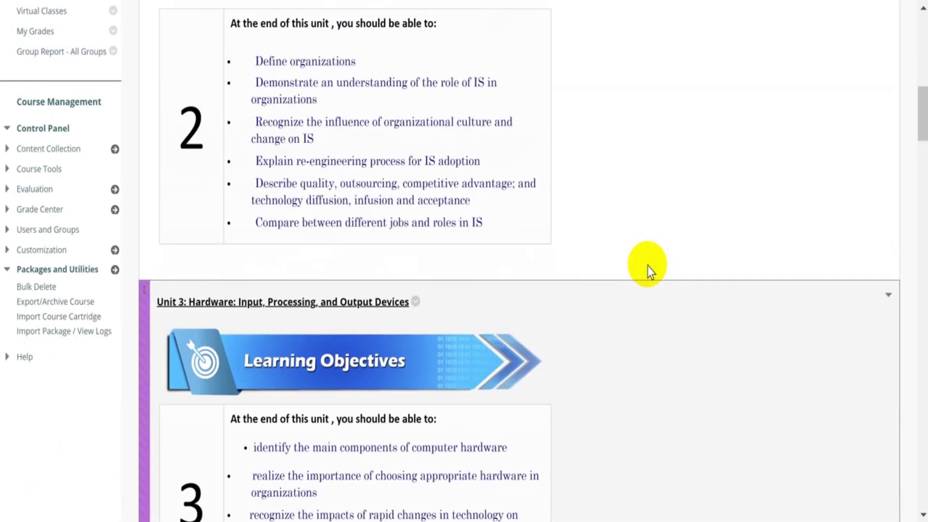
{"action": "scroll", "coordinate": [648, 266], "scroll_direction": "up", "scroll_amount": 3}
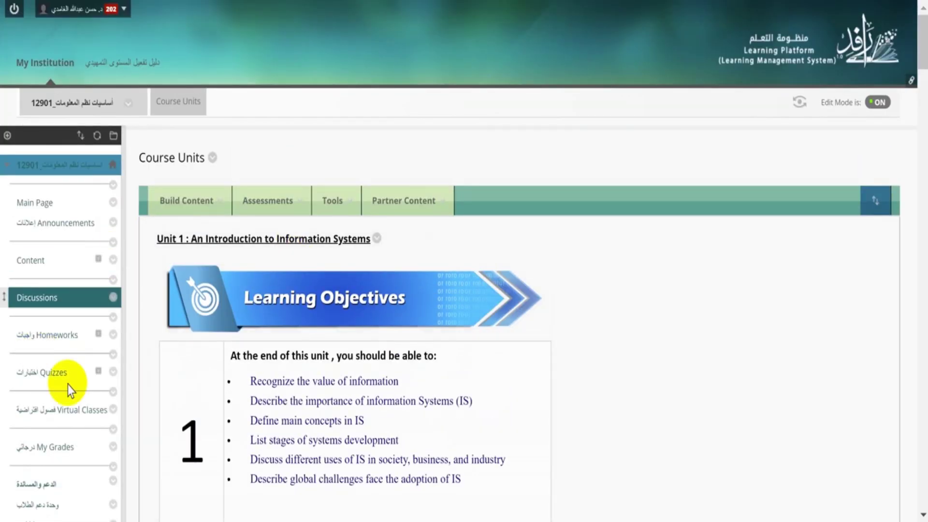